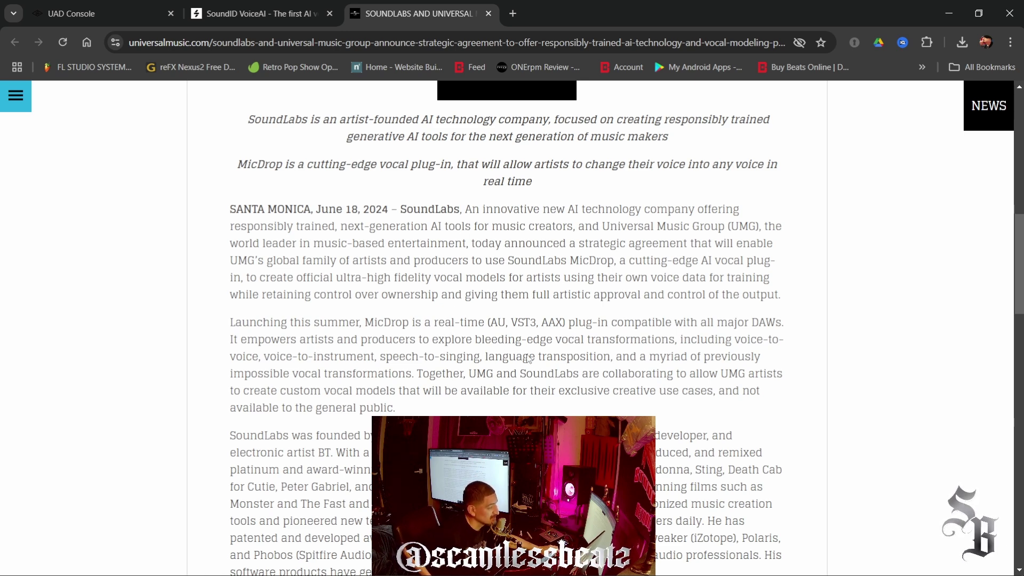
Examine the SoundLabs MicDrop announcement on the Universal Music site and bring up the SoundID VoiceAI product page
scroll(528, 358, "up", 2)
scroll(525, 363, "down", 2)
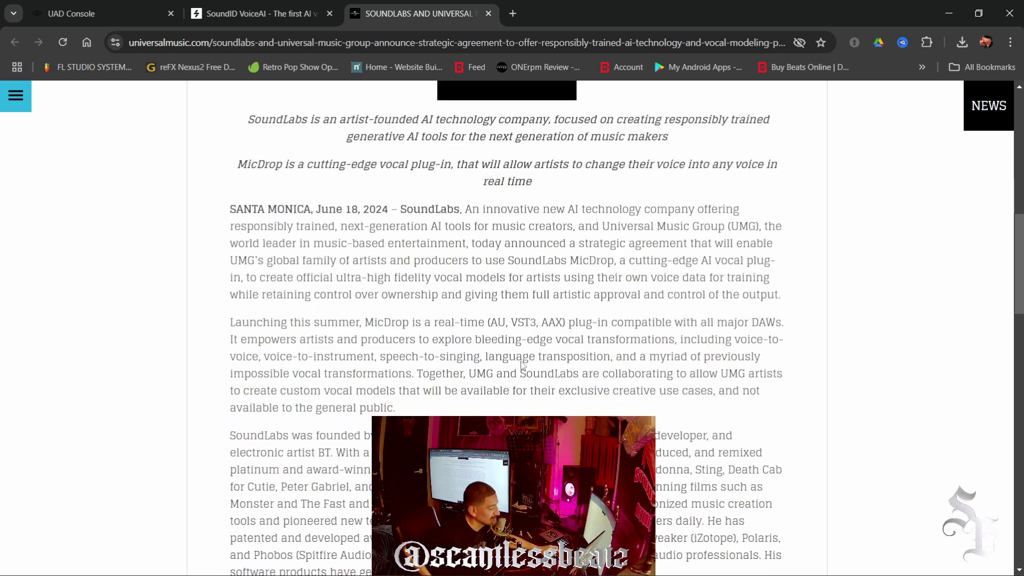
scroll(523, 367, "up", 2)
scroll(521, 365, "up", 1)
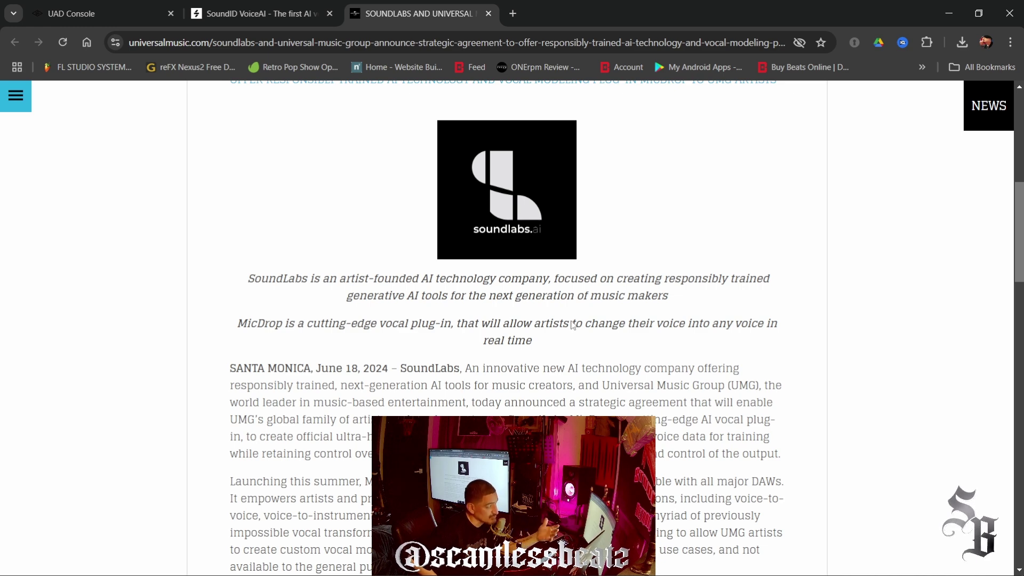
left_click(256, 13)
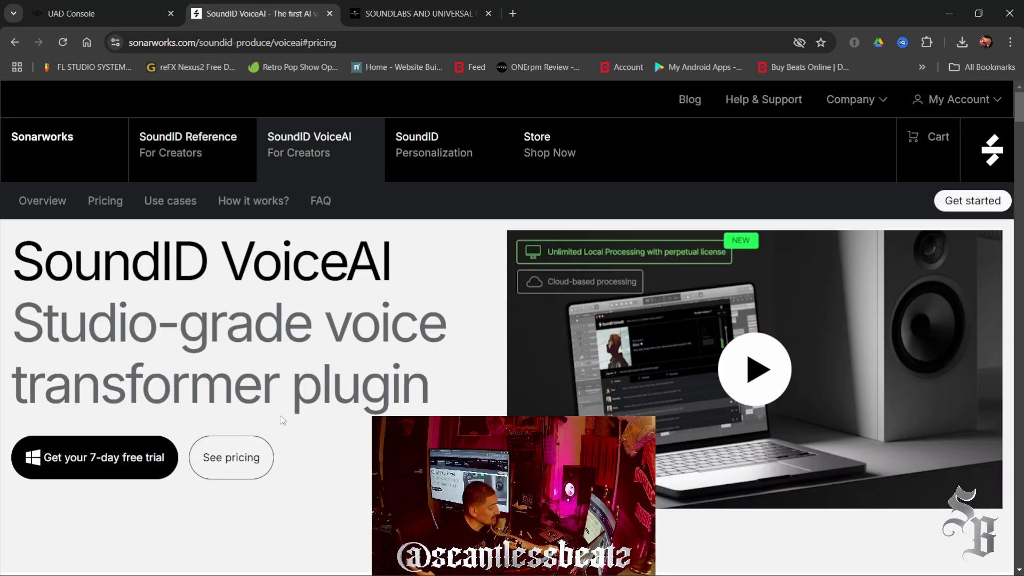
Switch to FL Studio and bring the full mixer into view on the SoundID Voice track
left_click(948, 13)
left_click_drag(545, 53, 489, 91)
left_click(789, 60)
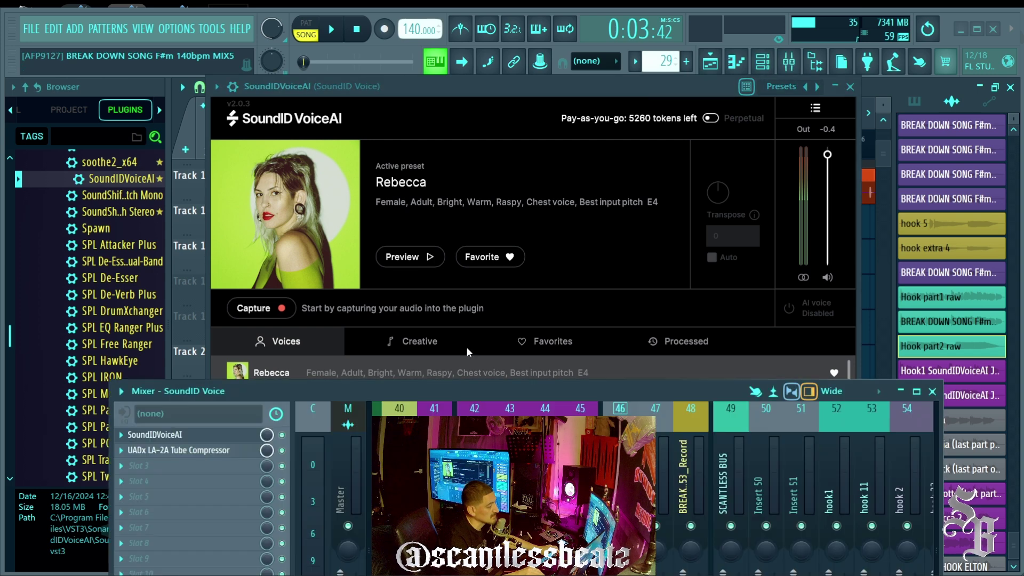
left_click_drag(508, 388, 507, 87)
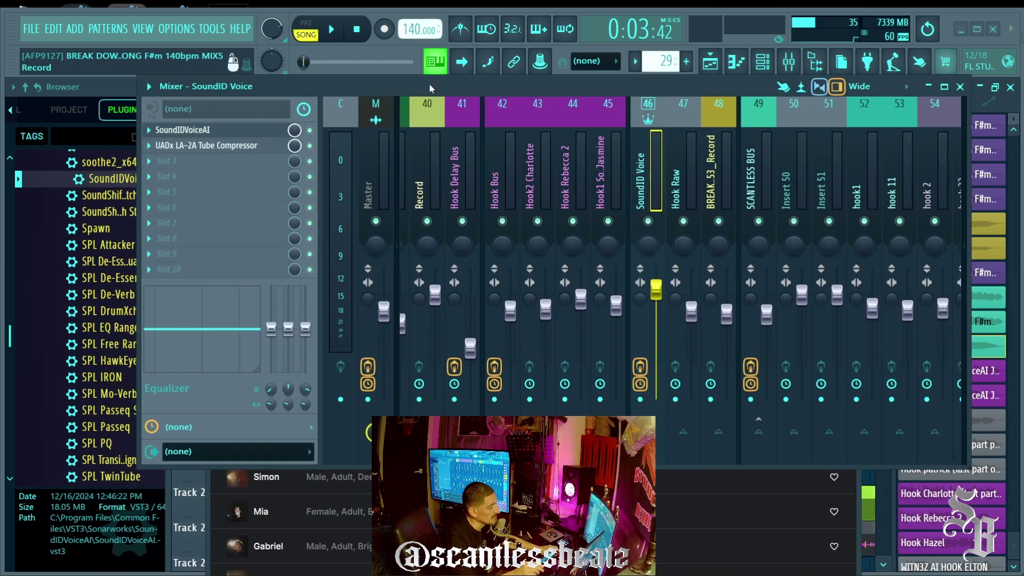
left_click_drag(428, 83, 452, 83)
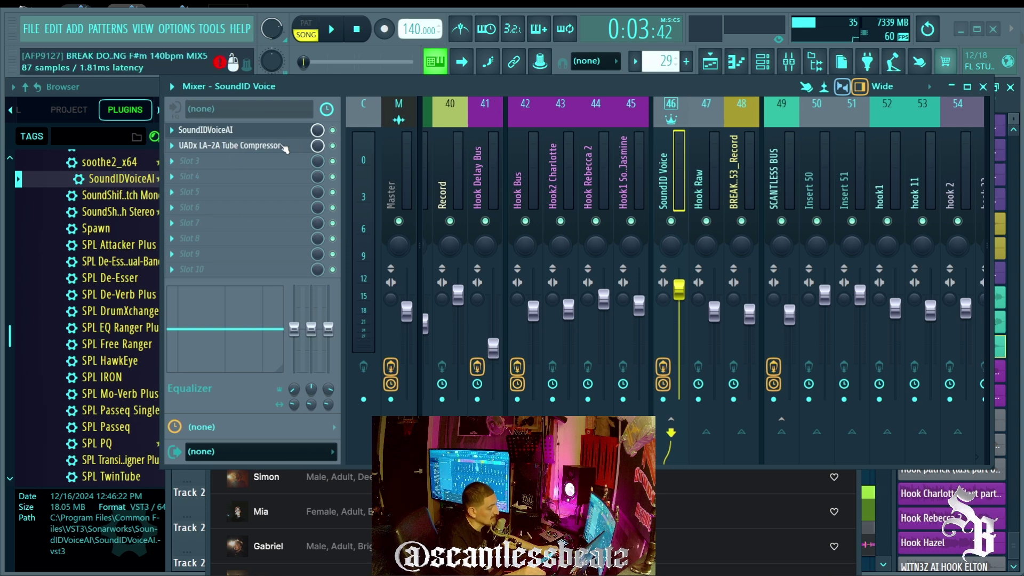
Widen the plugin browser and refresh its plugin list with a fast scan
left_click_drag(171, 198, 197, 200)
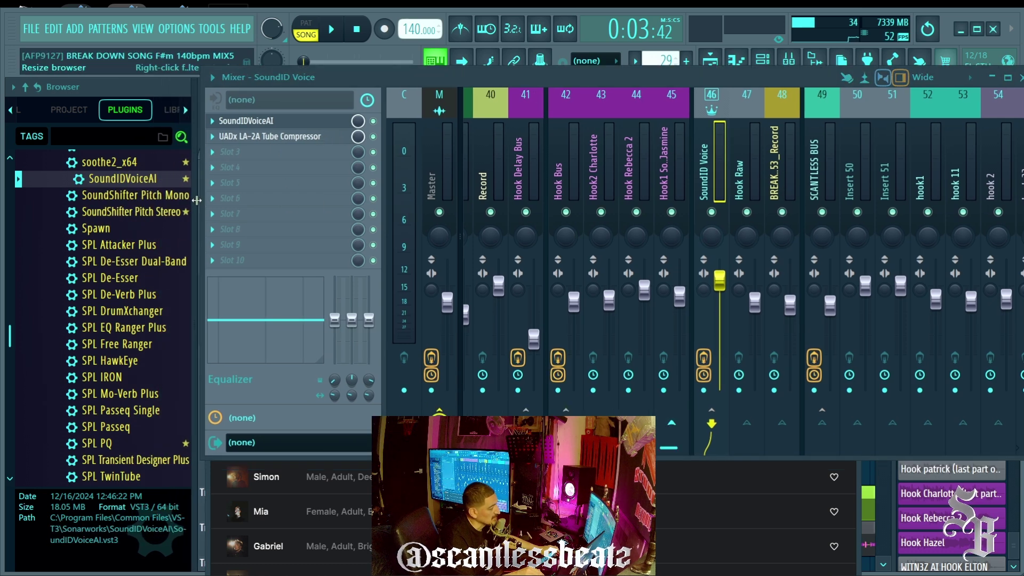
left_click(13, 86)
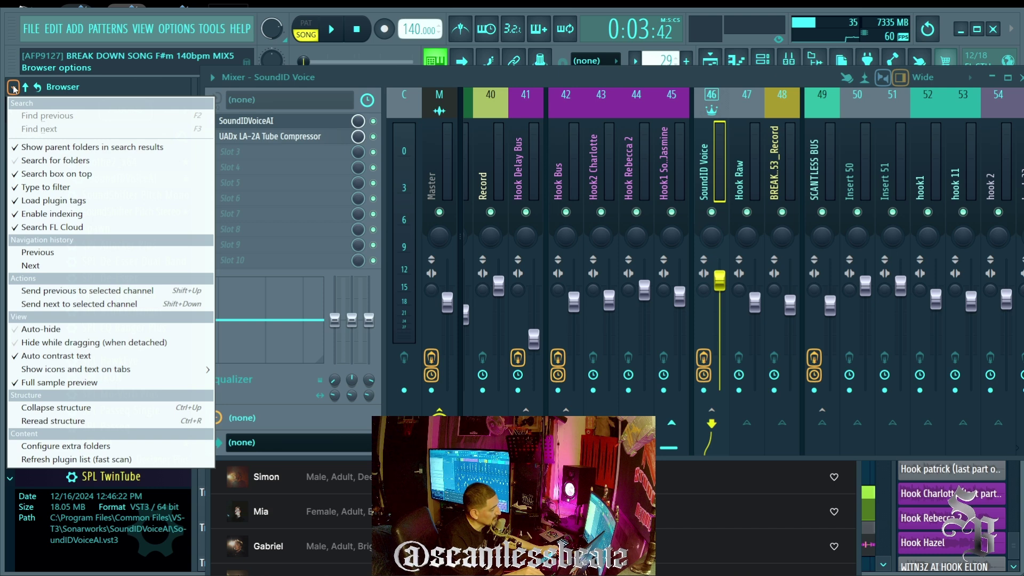
left_click(63, 465)
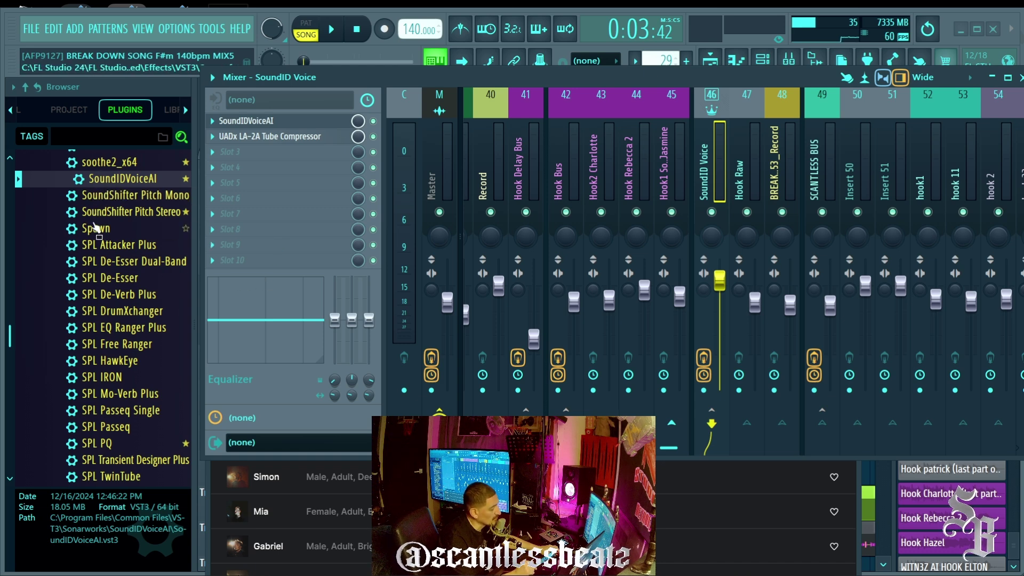
Load SoundIDVoiceAI from the browser into slot 3 of the SoundID Voice mixer track and save the project
scroll(92, 259, "up", 4)
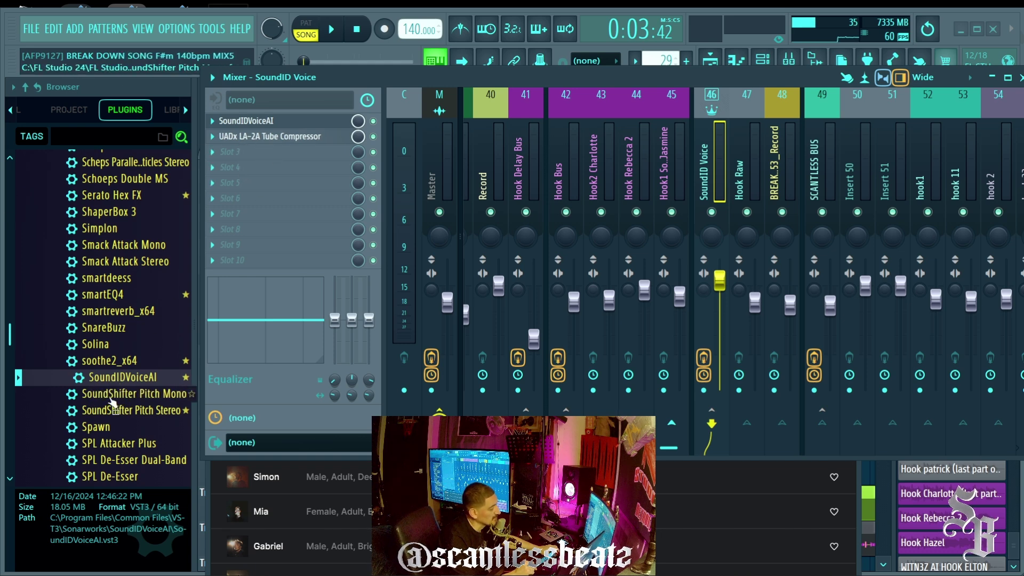
left_click_drag(115, 378, 273, 152)
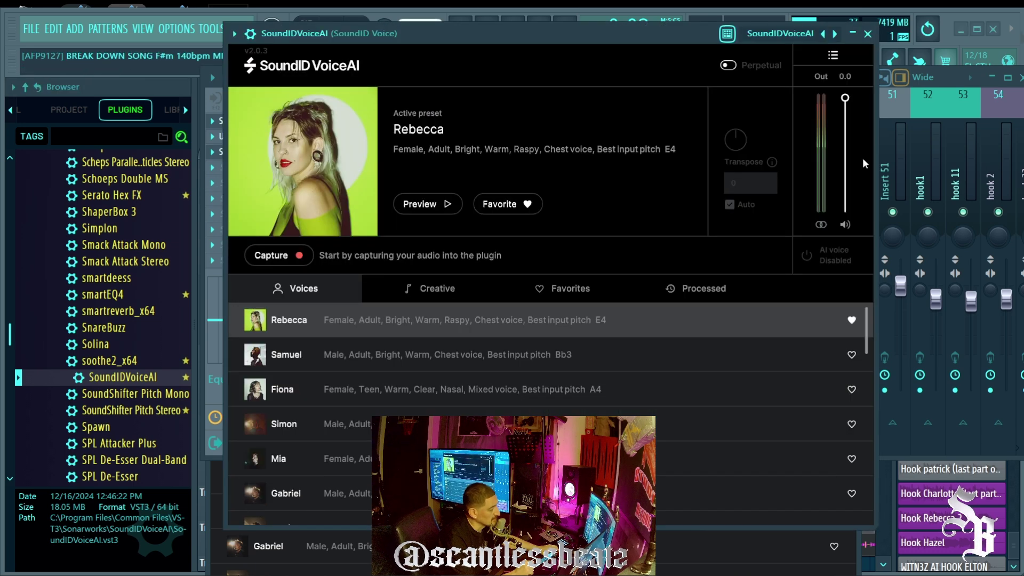
left_click(868, 34)
key("ctrl+s")
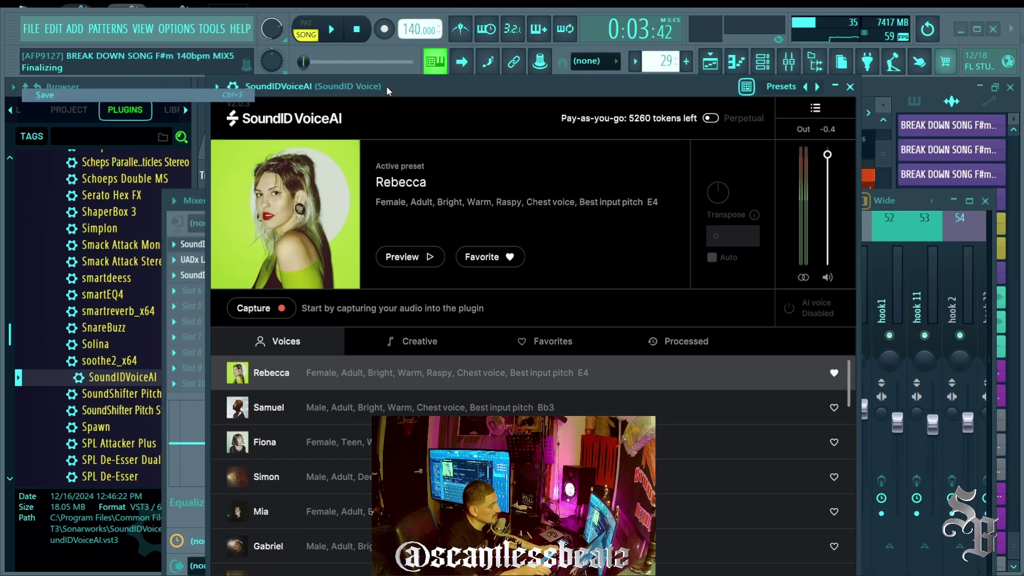
Switch SoundID VoiceAI to Perpetual mode and back to Pay-as-you-go
left_click(721, 93)
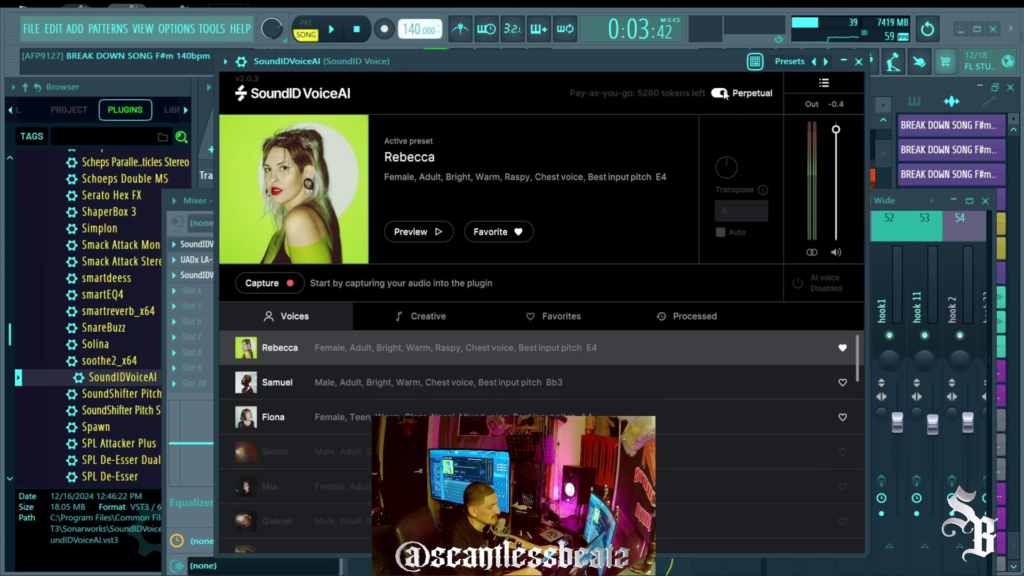
left_click(720, 93)
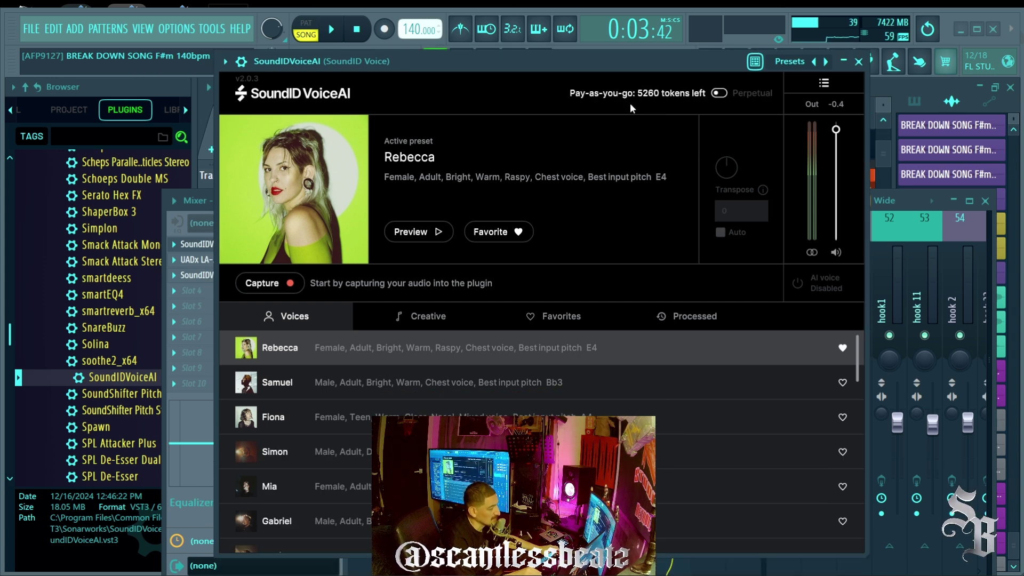
Clear the plugin window off the playlist and listen to the arrangement through the raw intro hook clips
left_click_drag(433, 62, 378, 320)
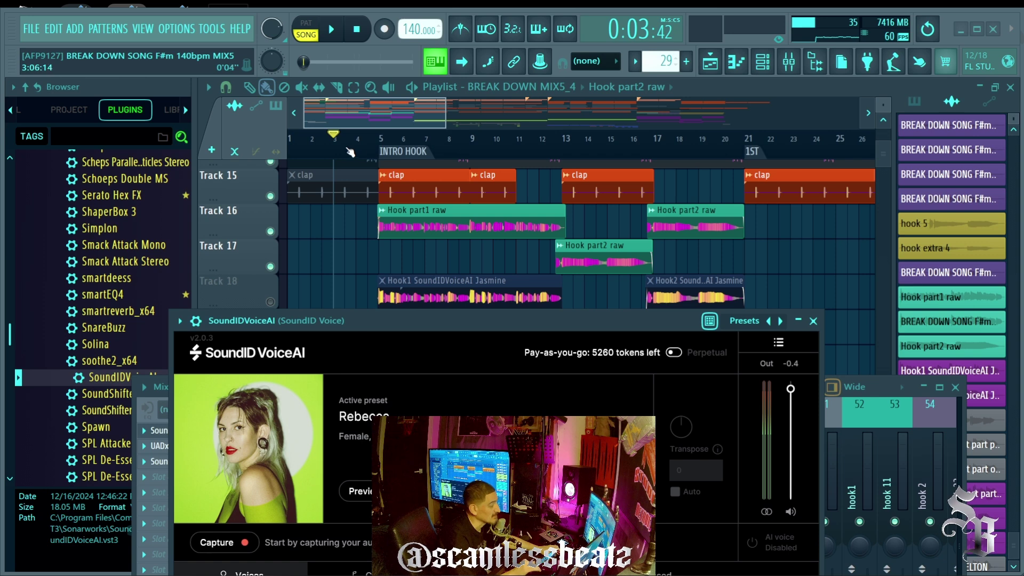
scroll(329, 283, "down", 6)
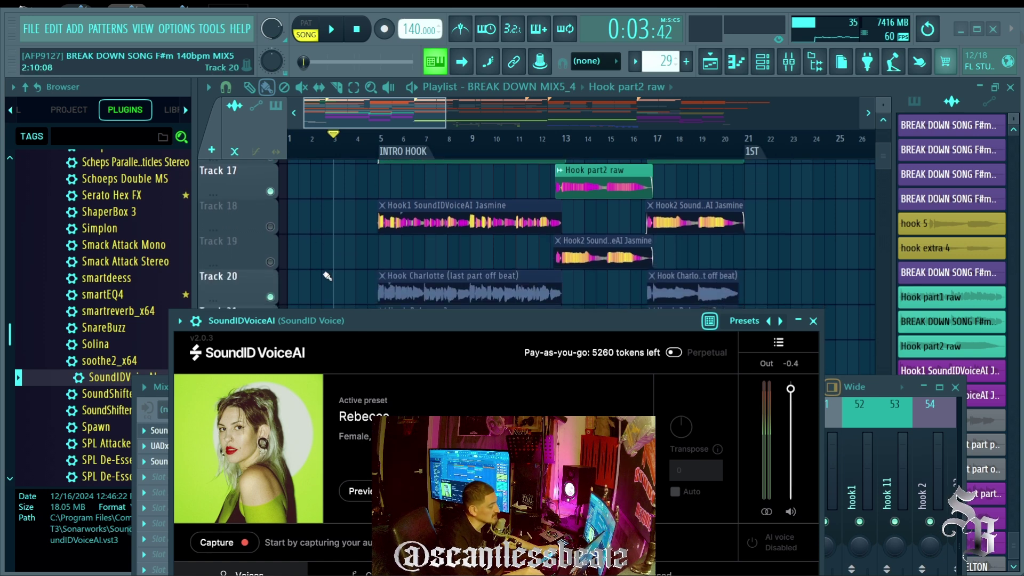
scroll(334, 248, "up", 10)
scroll(334, 248, "down", 6)
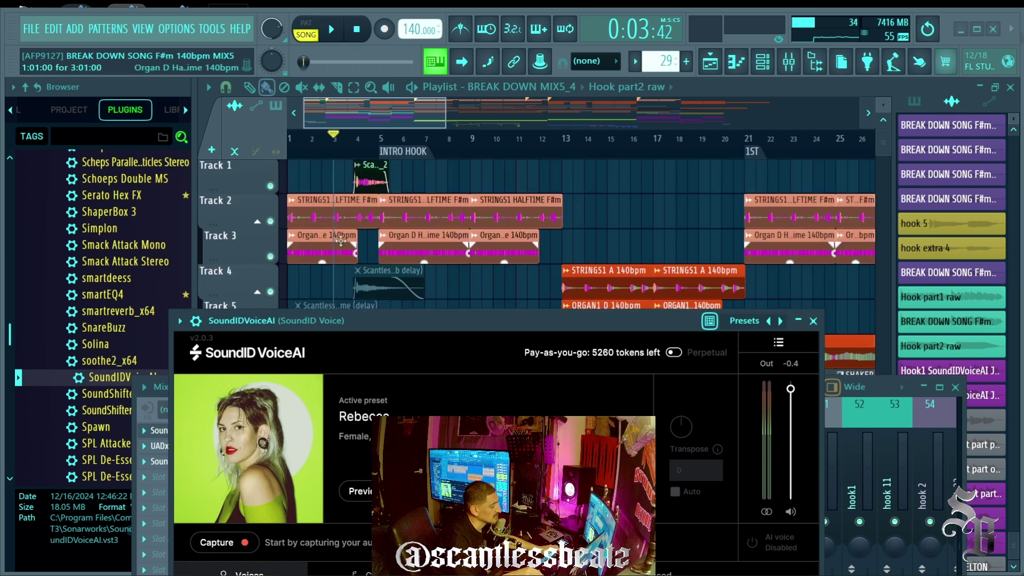
key("space")
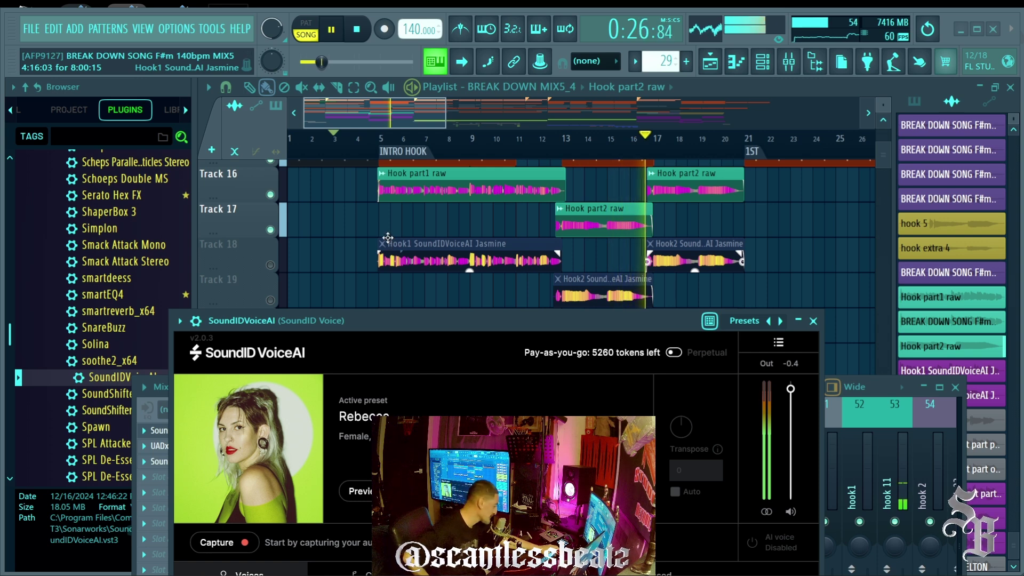
key("space")
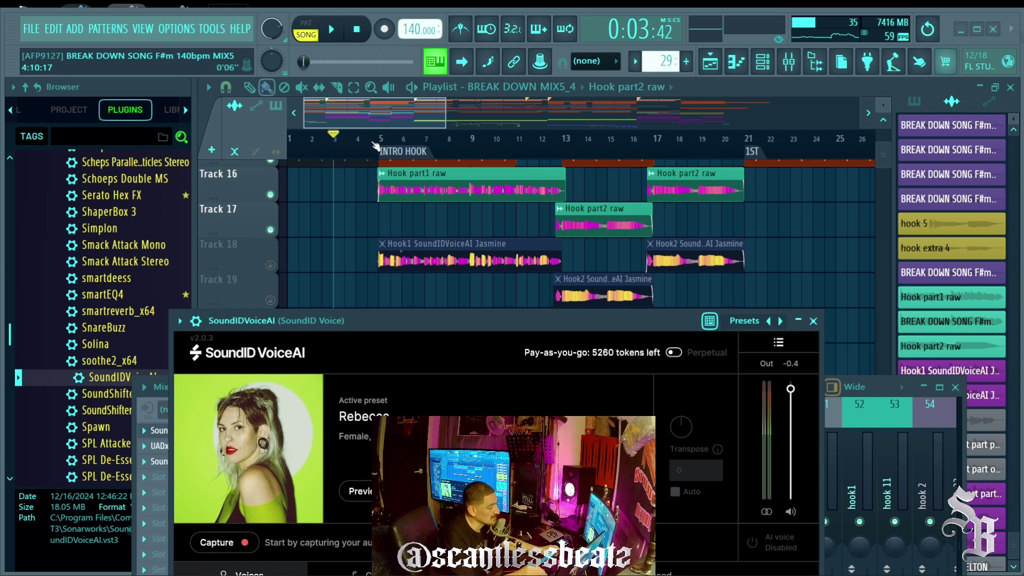
Select the playlist time range around the Hook part1 raw clip, from bar 4 to about bar 14
left_click(374, 143)
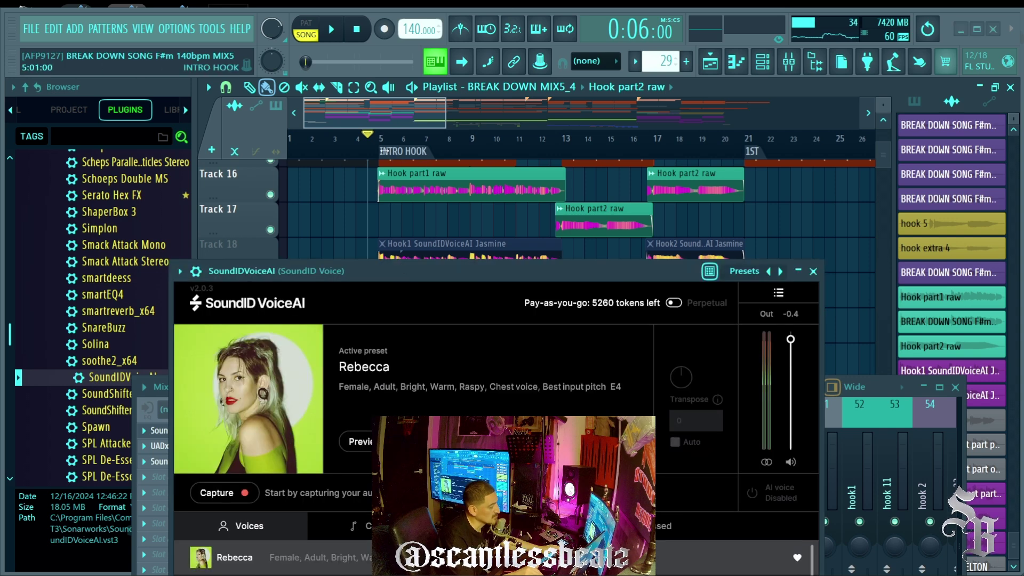
scroll(308, 190, "up", 3)
left_click_drag(390, 140, 822, 188)
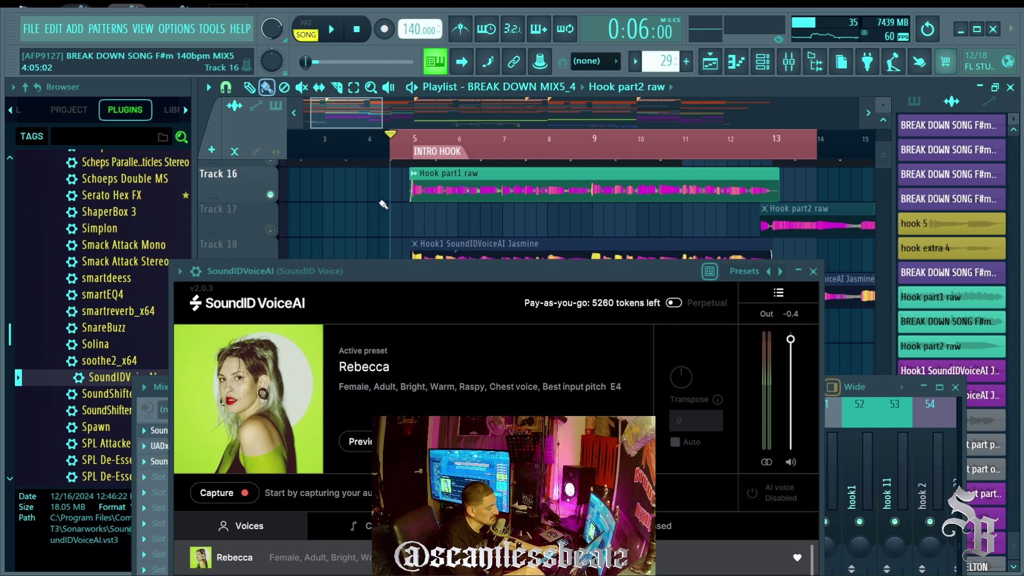
scroll(390, 154, "up", 2)
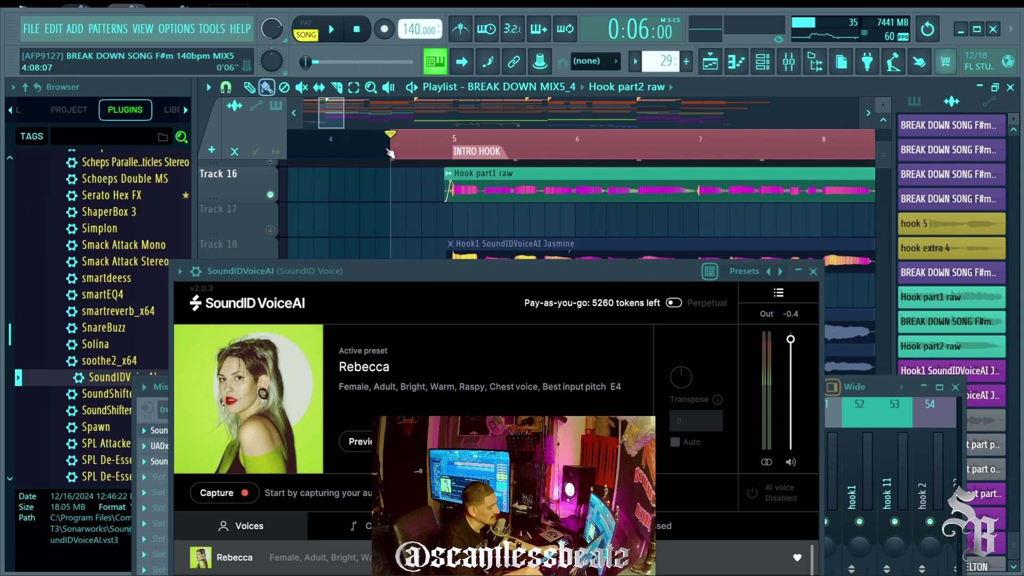
left_click_drag(390, 154, 332, 150)
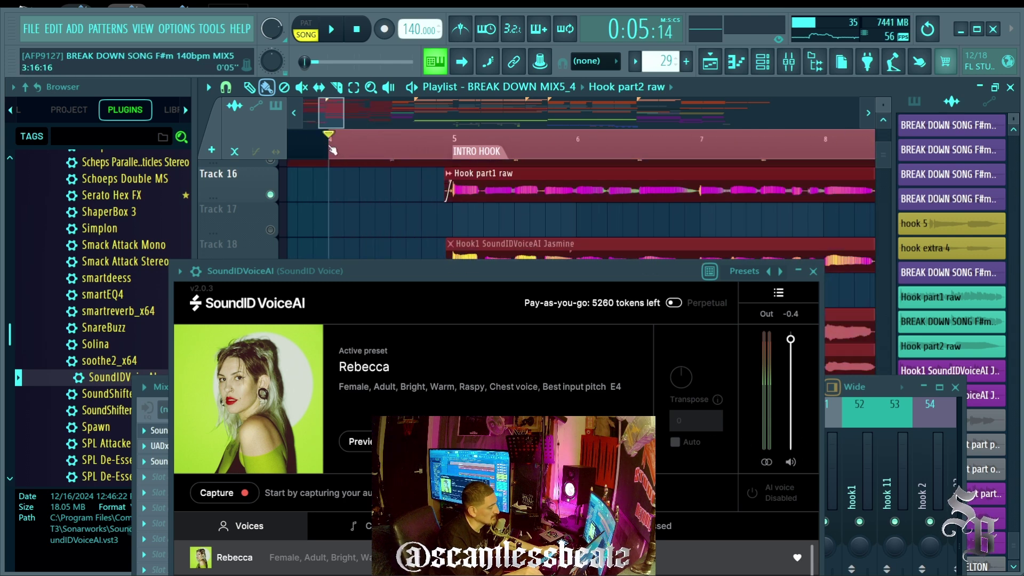
scroll(332, 150, "down", 2)
Capture about 14 seconds of the Hook part1 raw vocal into SoundID VoiceAI by playing the selected range
mouse_move(343, 264)
left_mouse_down()
mouse_move(335, 196)
mouse_move(330, 259)
left_mouse_up()
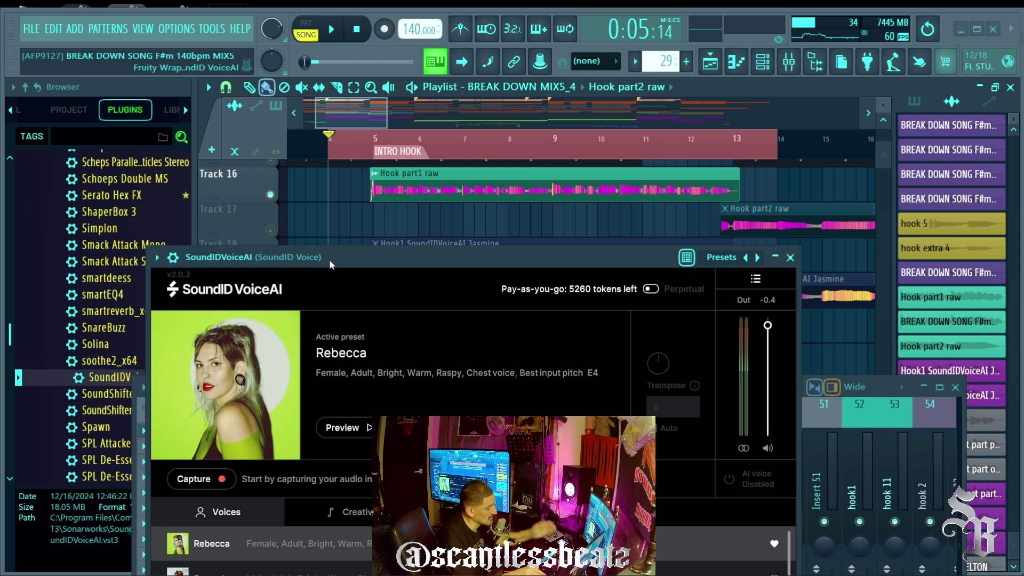
left_click_drag(328, 260, 329, 218)
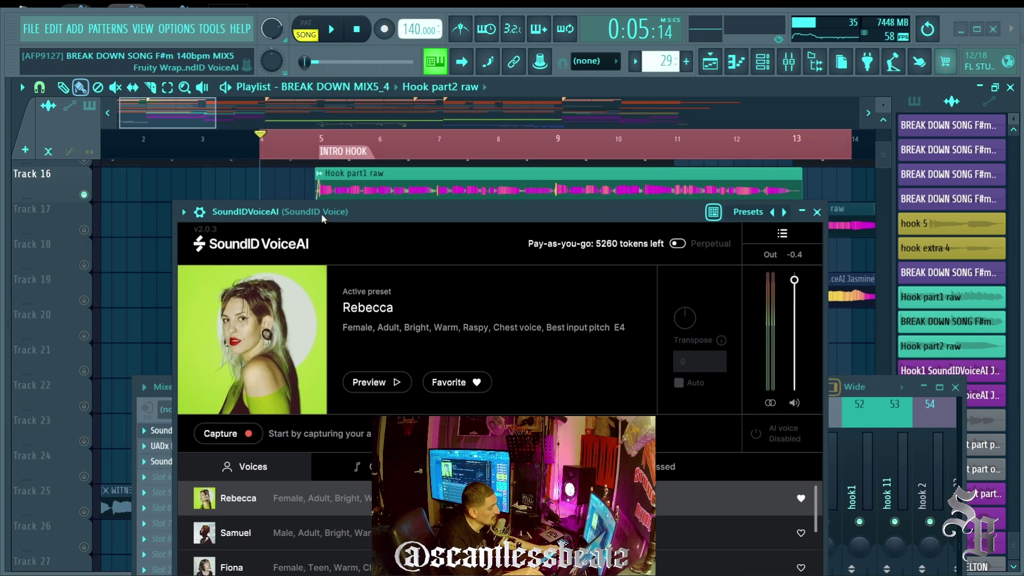
key("space")
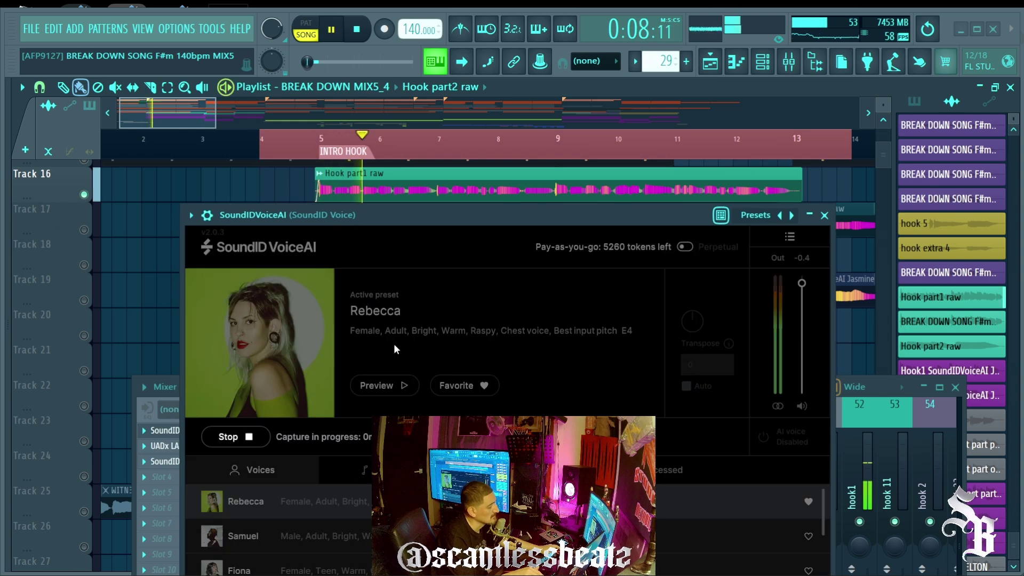
mouse_move(349, 221)
left_mouse_down()
mouse_move(357, 190)
mouse_move(350, 206)
left_mouse_up()
key("space")
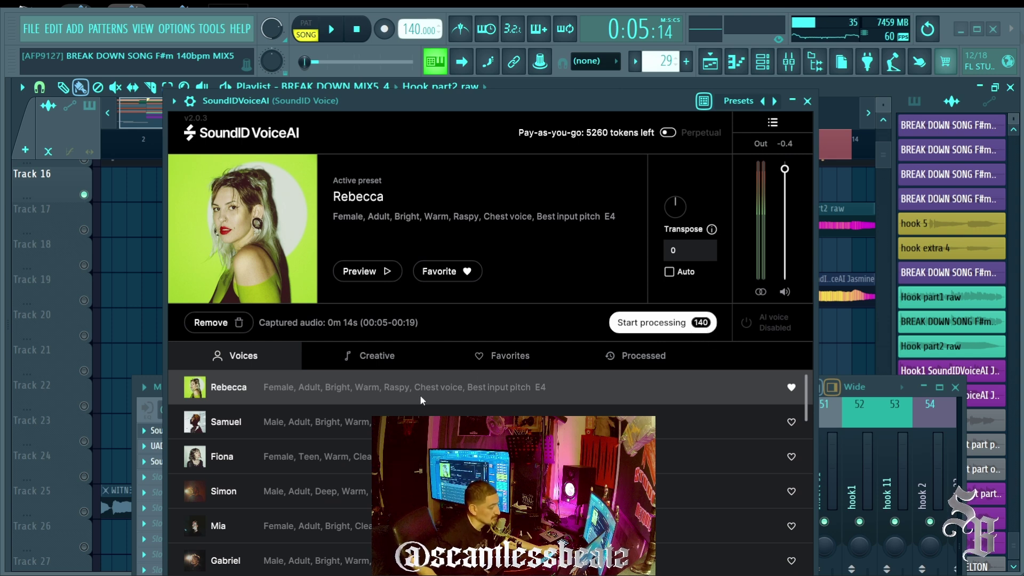
Audition voice presets such as Samuel, Fiona, Simon, Mia and Gabriel, and look through the Creative presets
left_click_drag(298, 98, 314, 24)
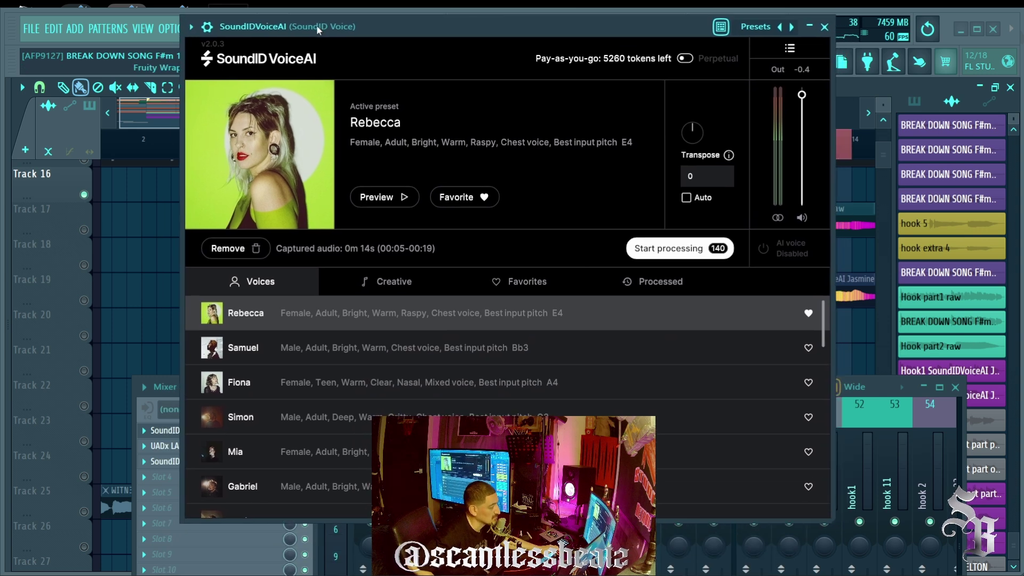
left_click(245, 350)
left_click(240, 383)
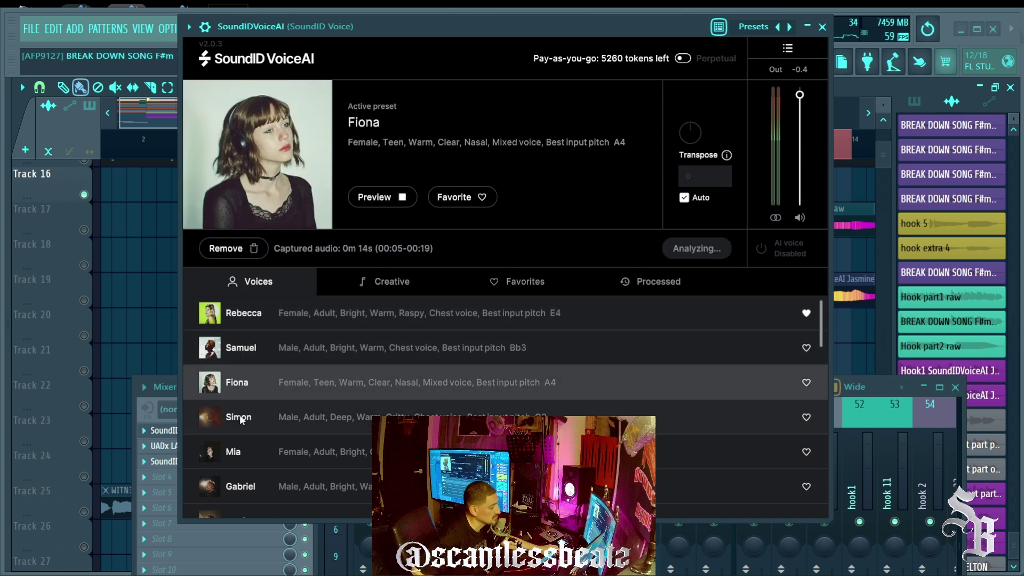
left_click(240, 419)
left_click(234, 454)
left_click(241, 486)
scroll(245, 451, "down", 5)
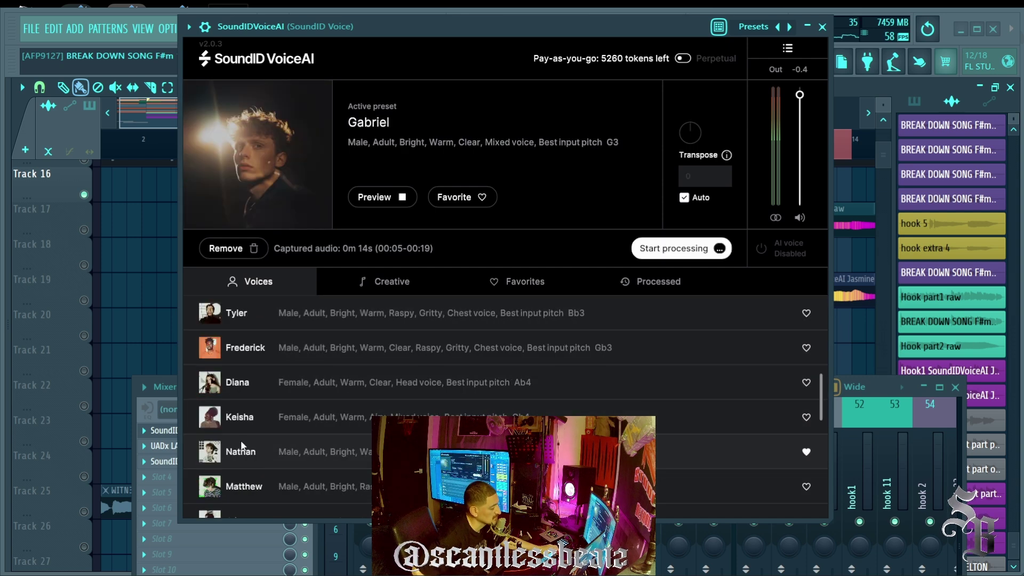
left_click(245, 453)
scroll(289, 328, "up", 3)
left_click(379, 283)
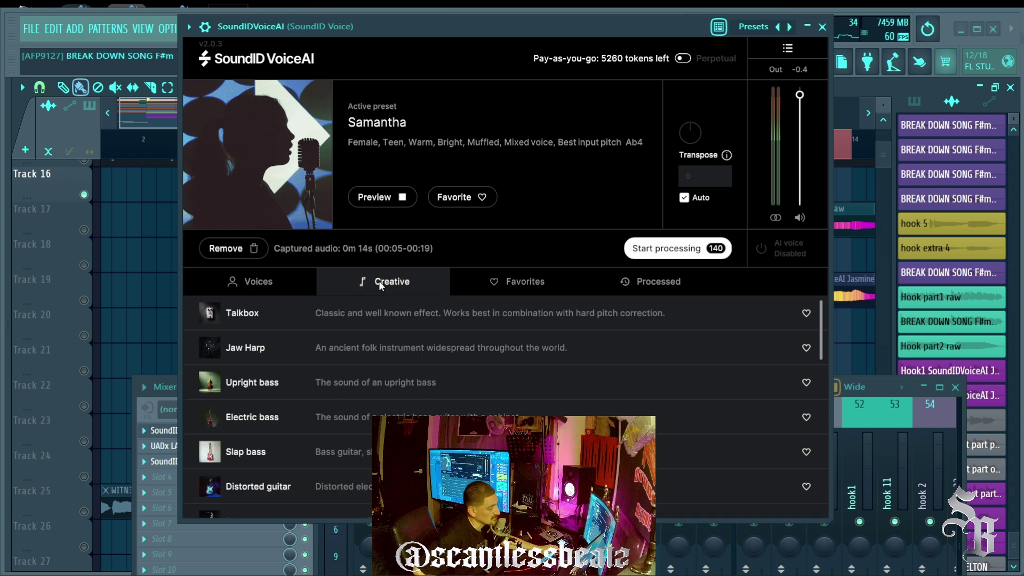
scroll(284, 382, "down", 6)
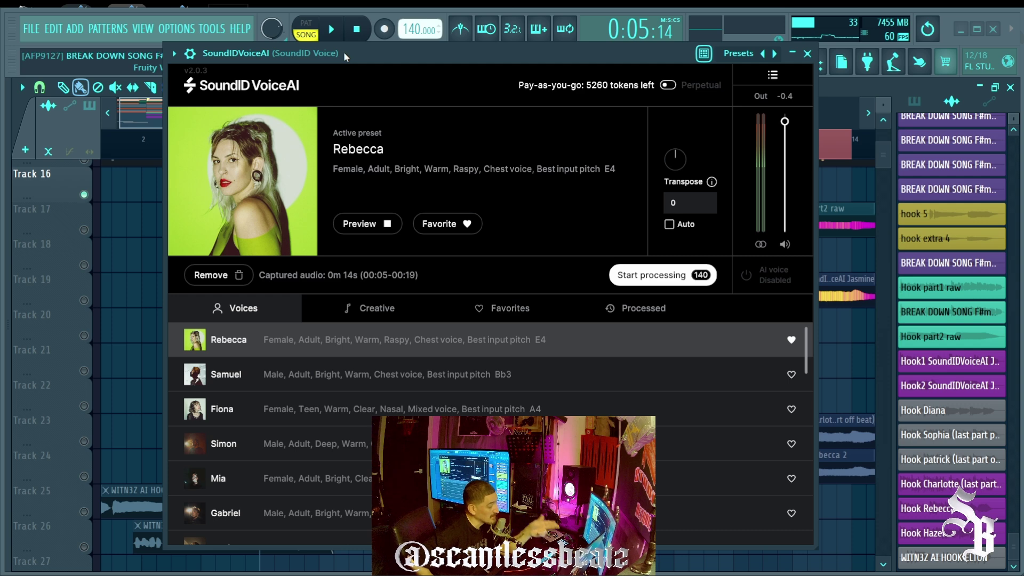
Process the captured hook audio with the Rebecca voice preset
left_click_drag(344, 52, 372, 105)
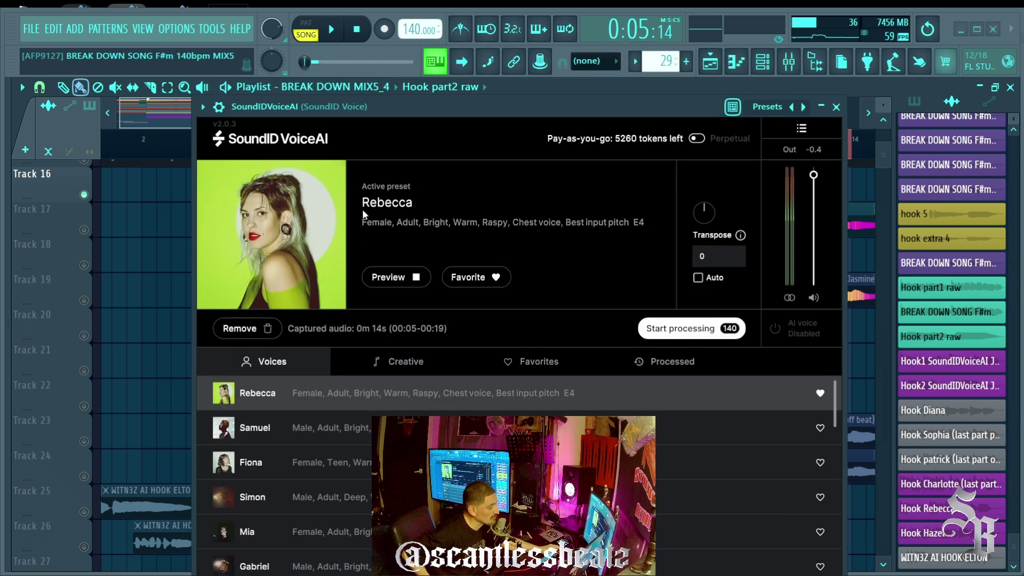
left_click_drag(372, 113, 344, 54)
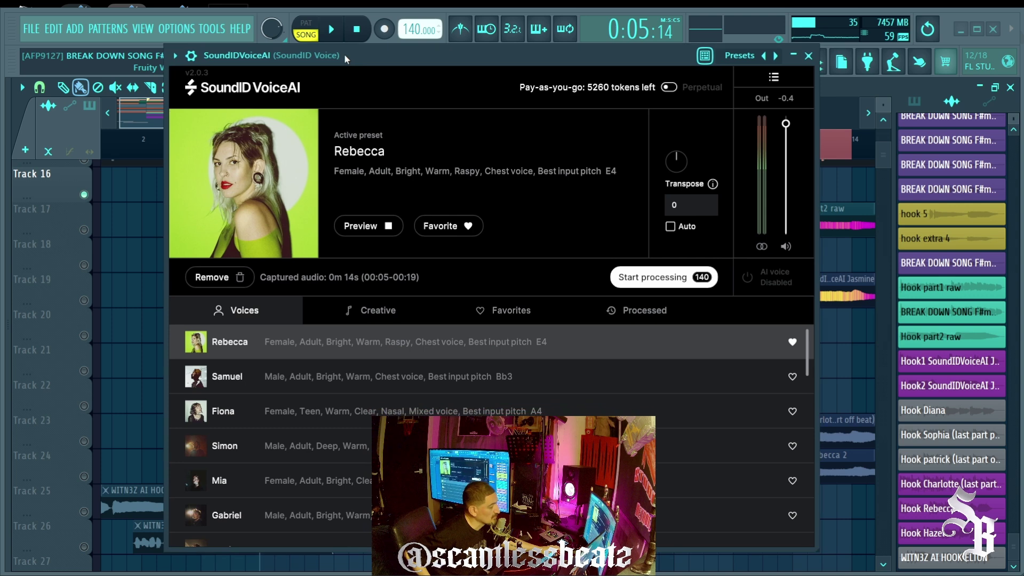
left_click(641, 278)
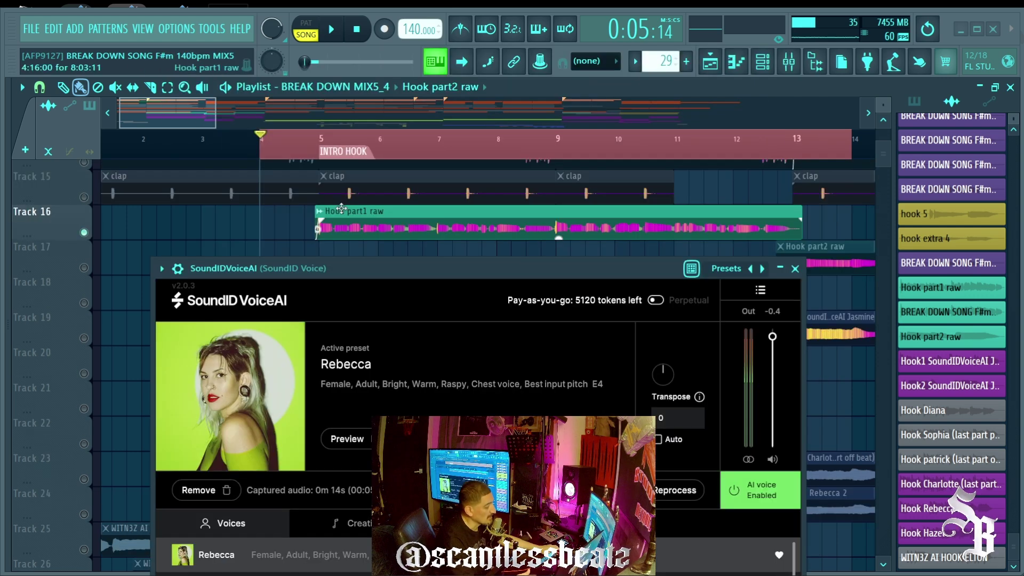
Play the captured hook with the Rebecca voice against the Hook part1 raw clip and stop at the end of the phrase
left_click_drag(365, 266, 363, 95)
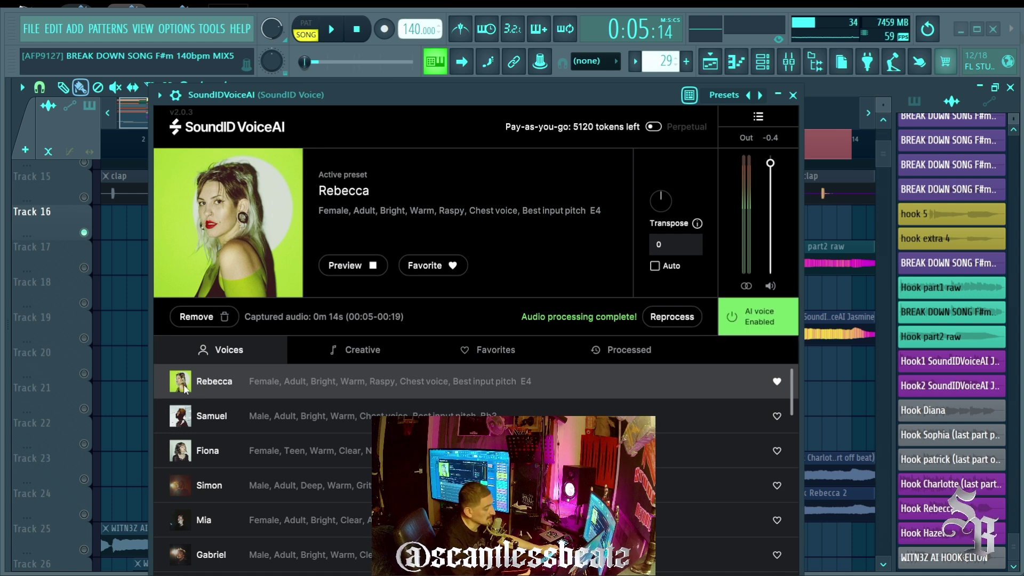
key("space")
left_click_drag(307, 106, 282, 270)
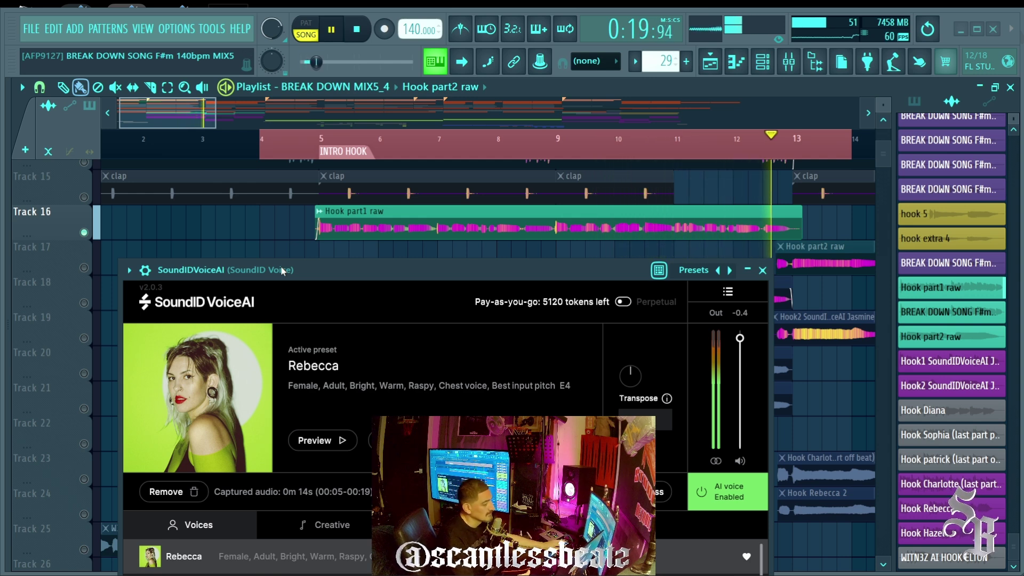
key("space")
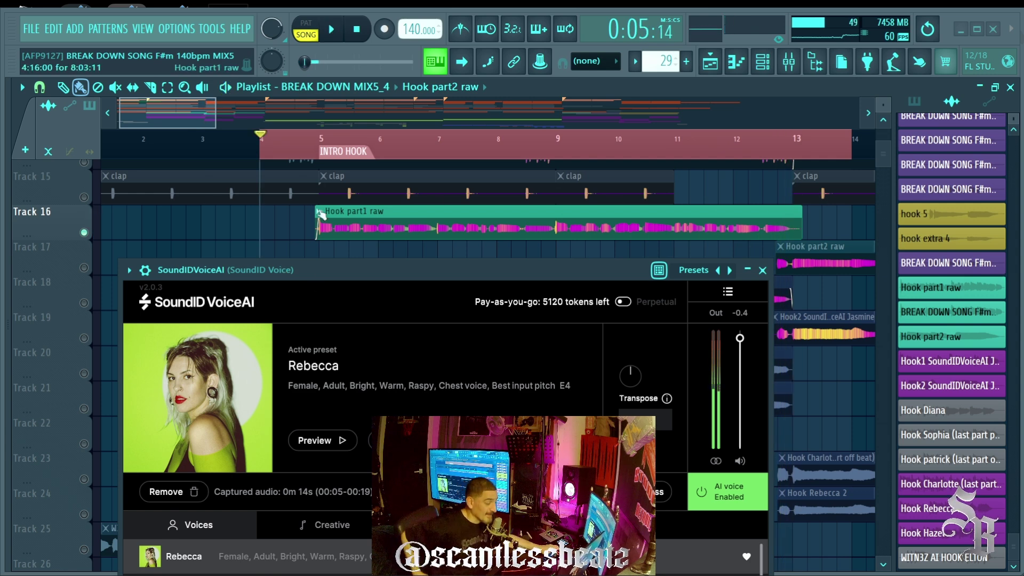
left_click_drag(365, 273, 377, 114)
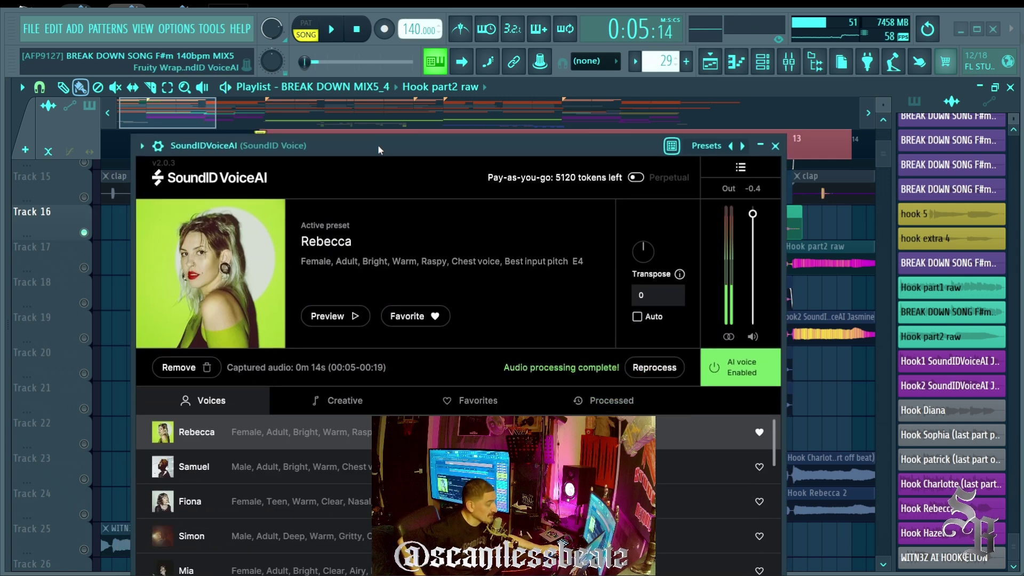
Reopen SoundID VoiceAI from the SoundID Voice mixer track, select and preview the Jasmine voice preset, and close the plugin
scroll(160, 155, "down", 3)
left_click(155, 152)
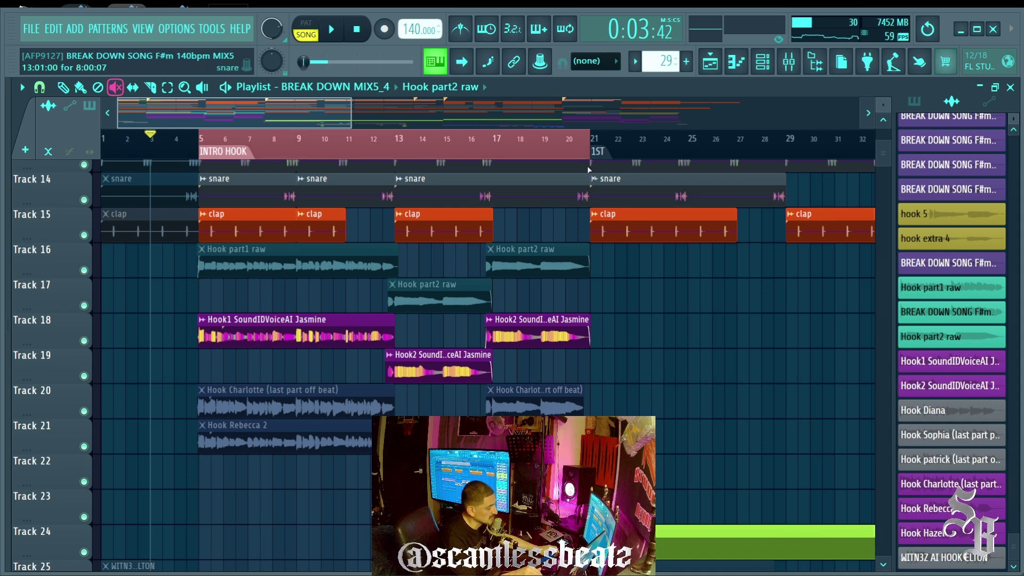
left_click(788, 62)
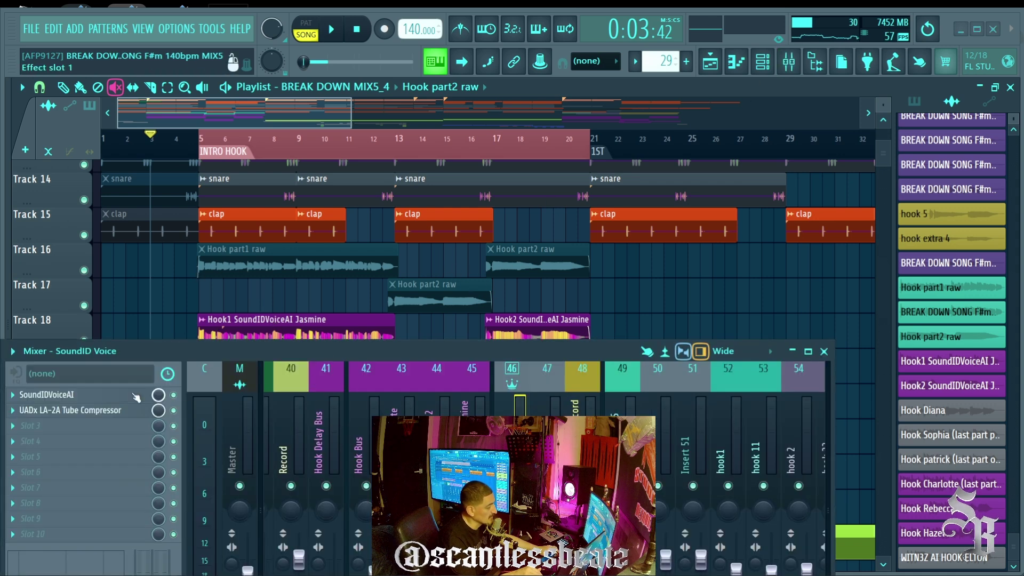
left_click(98, 397)
scroll(302, 424, "down", 4)
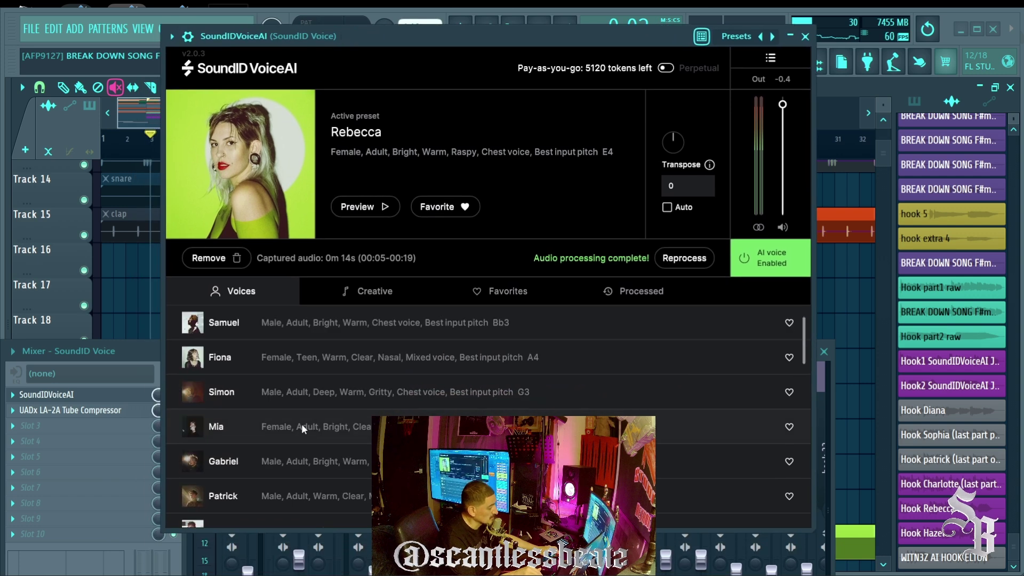
left_click(229, 465)
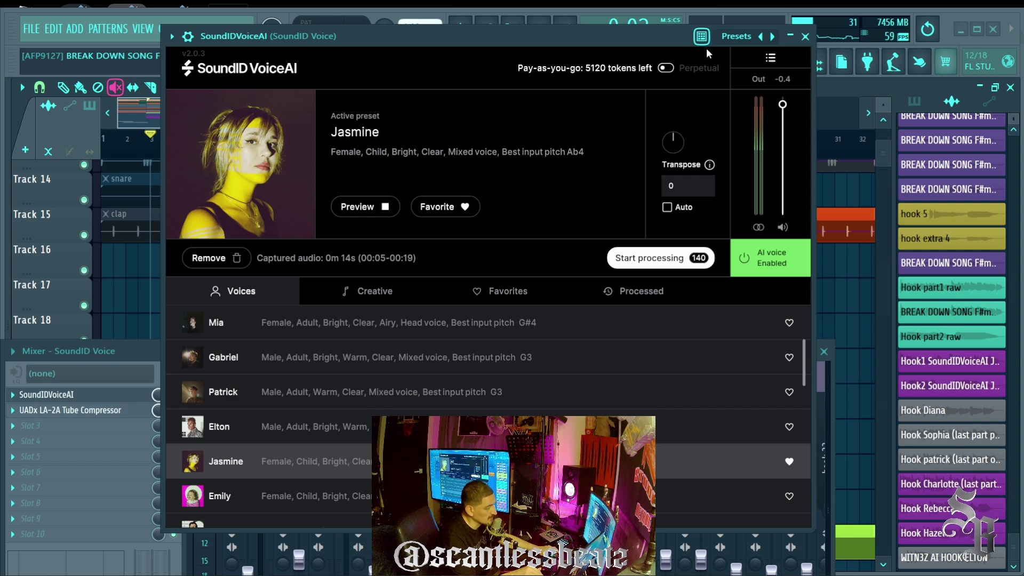
left_click(805, 37)
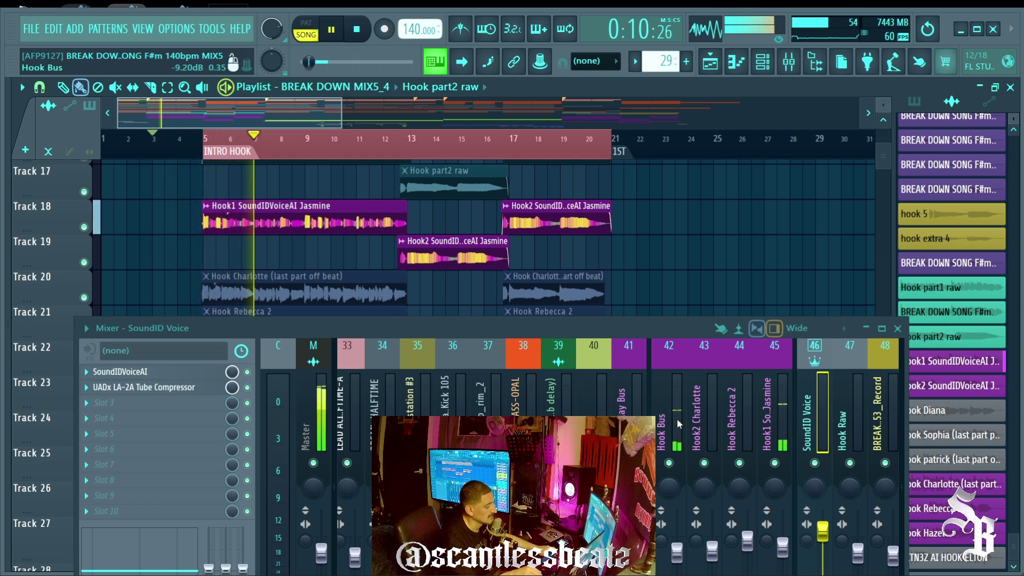
Raise the Hook Bus mixer track volume to 90% (-2.3 dB) while the Jasmine hook plays
left_click(669, 352)
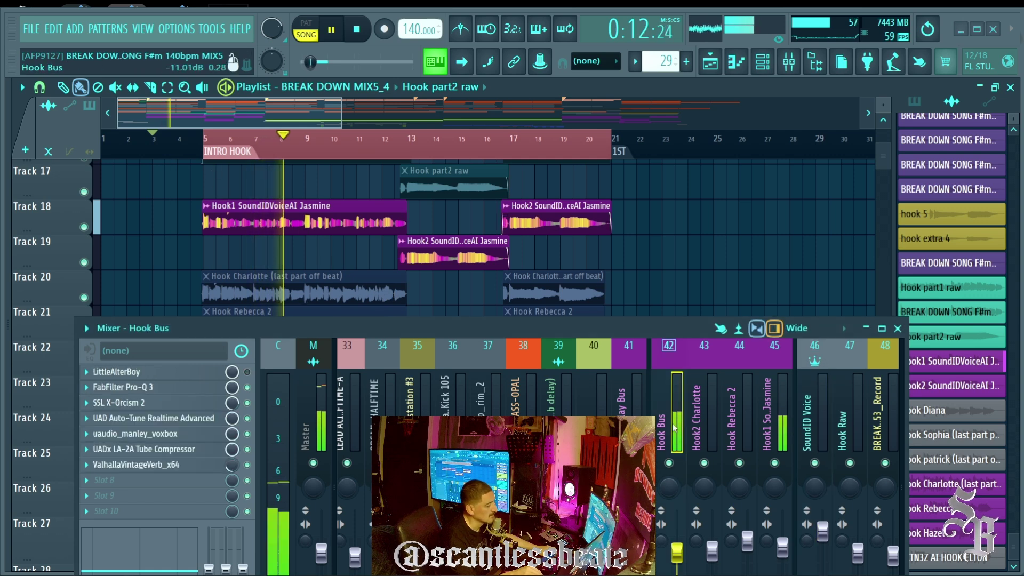
left_click_drag(602, 327, 604, 225)
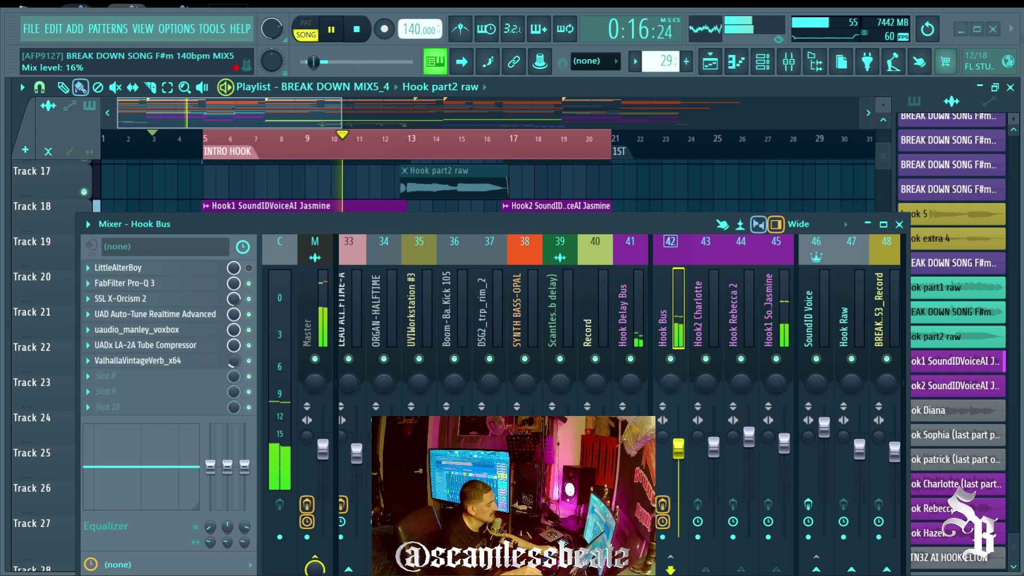
scroll(234, 361, "down", 3)
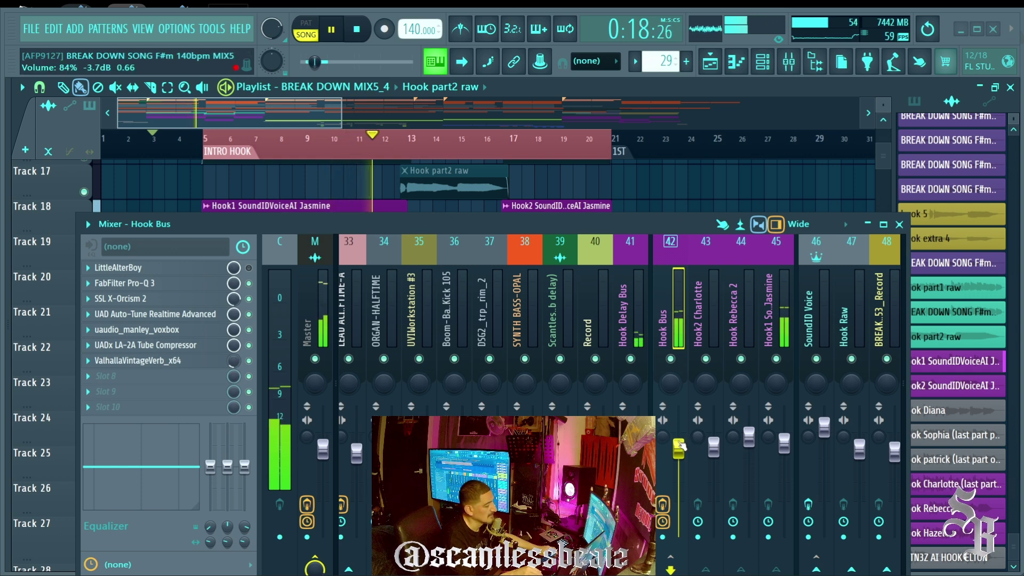
left_click_drag(679, 448, 679, 441)
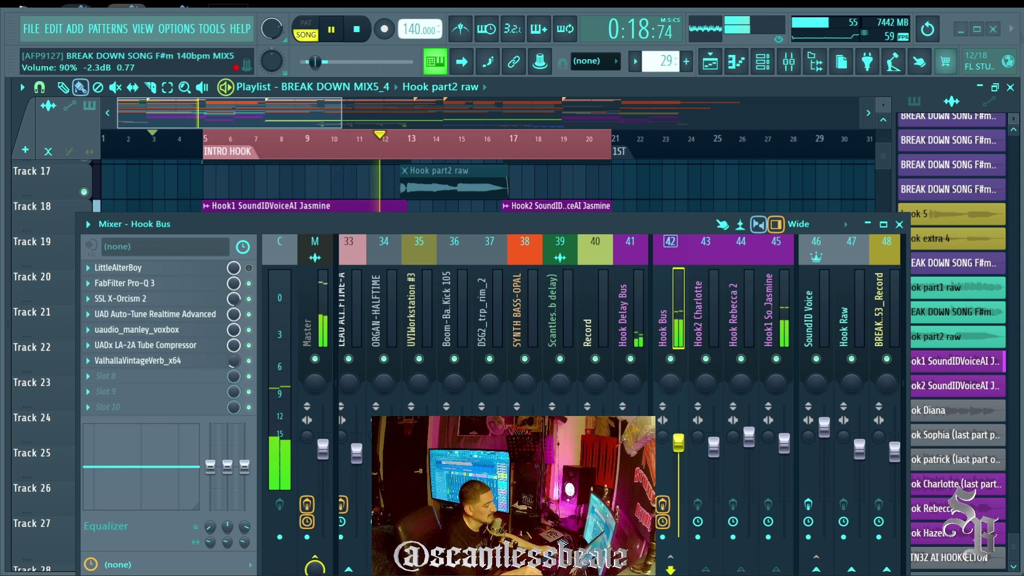
Set the Hook2 Charlotte volume to 88% and the Hook1 SoundIDVoiceAI Jasmine volume to 89%, and close the mixer
left_click(784, 441)
left_click(714, 446)
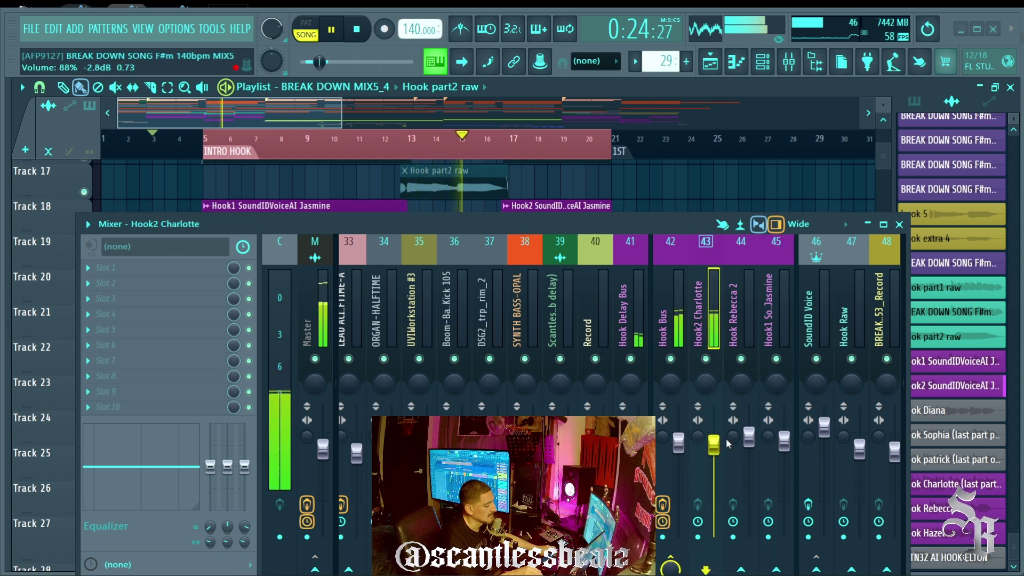
left_click(784, 444)
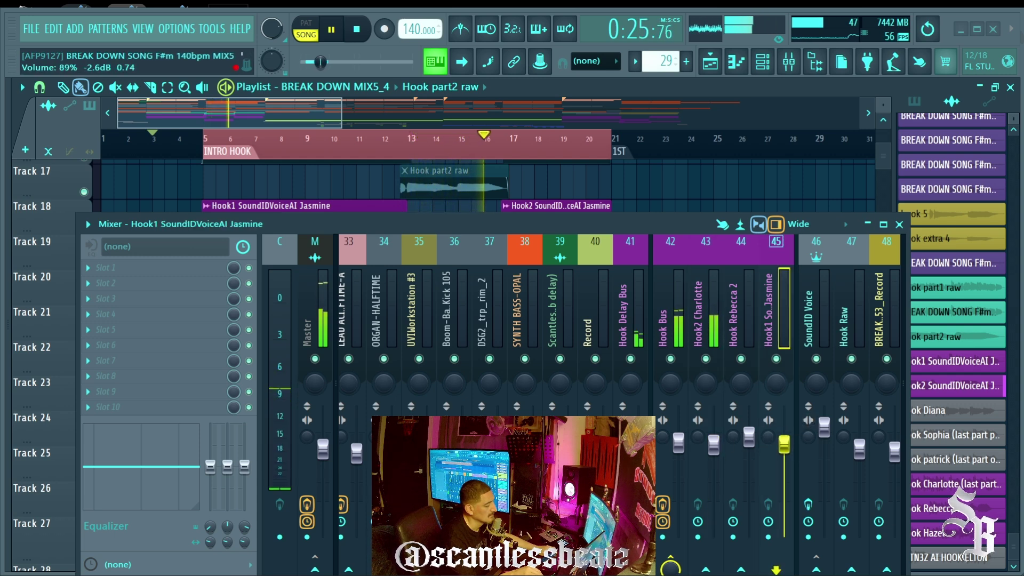
left_click(899, 225)
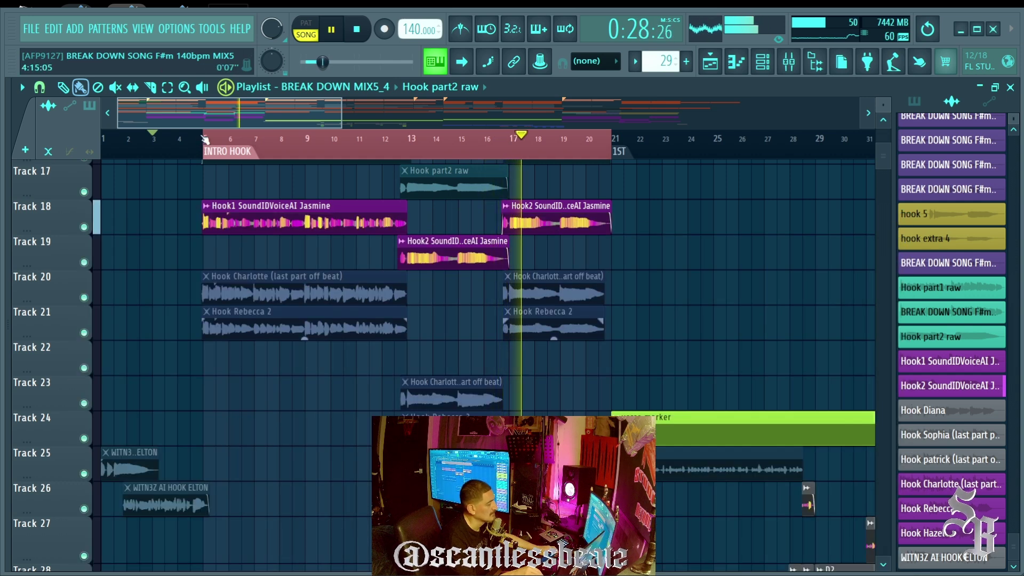
Stop playback, mute the Jasmine hook tracks 18 and 19, and unmute the Charlotte and Rebecca tracks 20 and 21
scroll(199, 145, "up", 2)
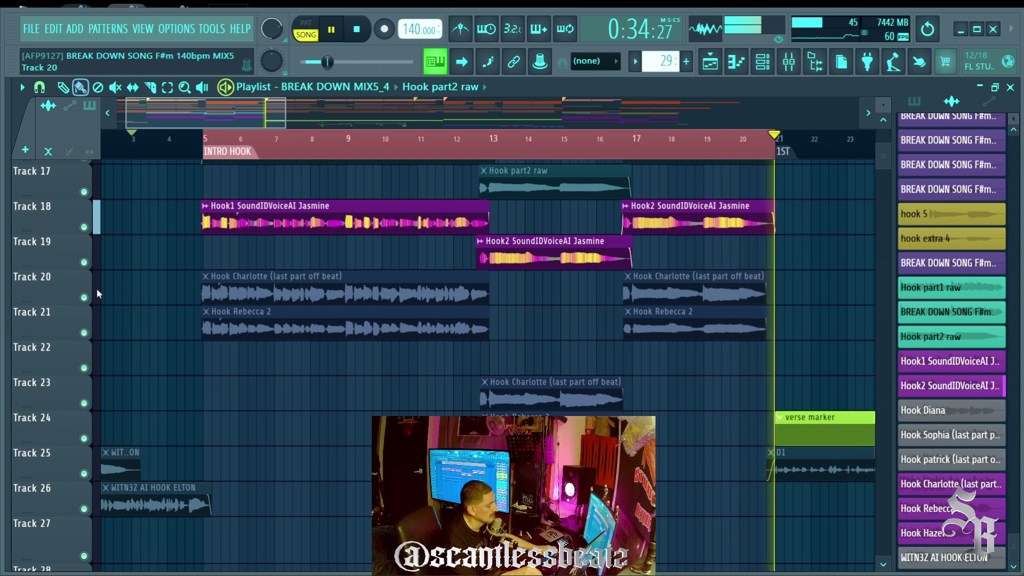
key("space")
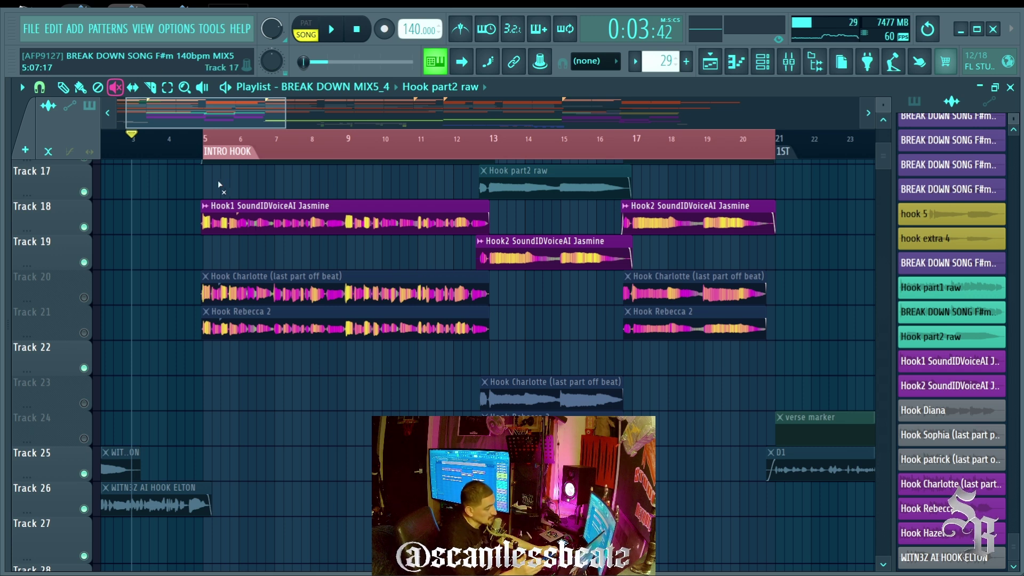
left_click(84, 228)
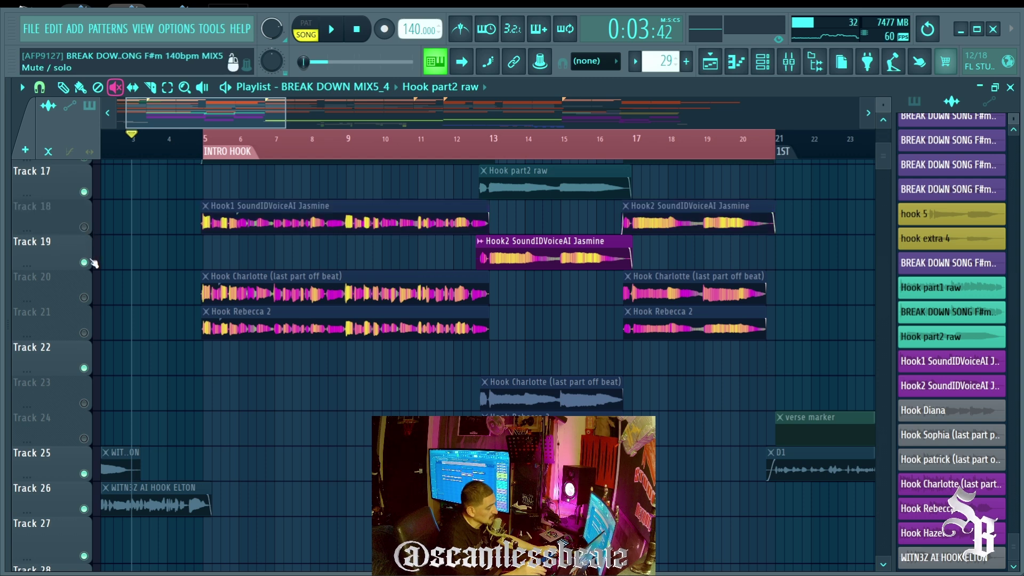
left_click(85, 262)
left_click(84, 297)
left_click(84, 332)
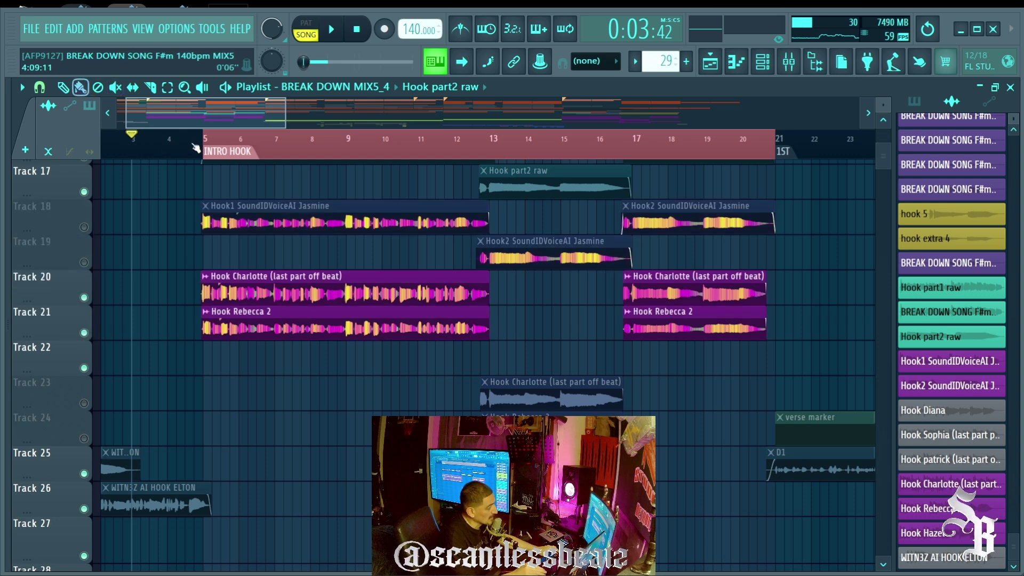
Check the effect slots of the Hook2 Charlotte and Hook Rebecca 2 tracks in the mixer
scroll(196, 148, "up", 3)
scroll(197, 148, "down", 2)
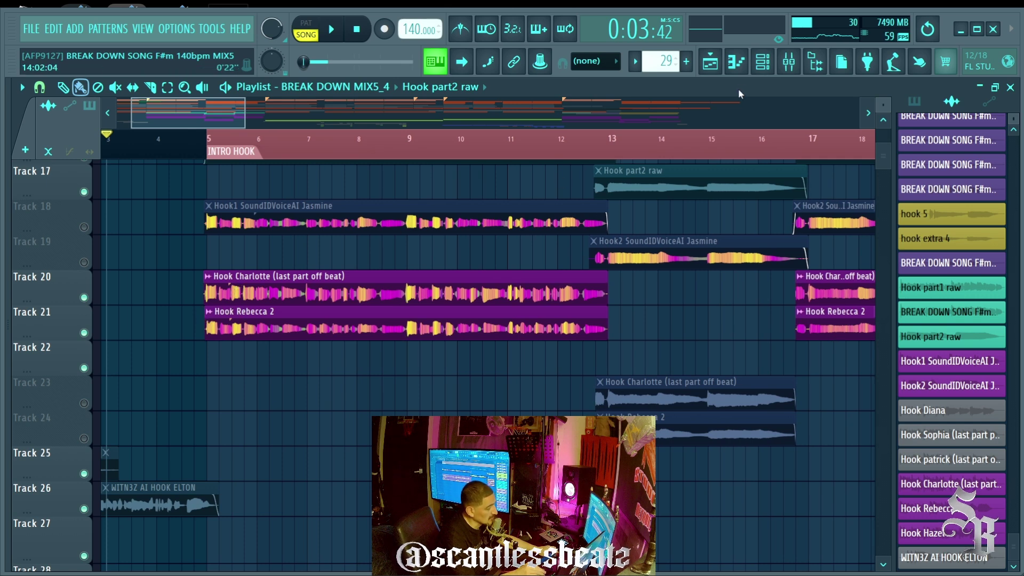
left_click(790, 62)
scroll(184, 145, "down", 1)
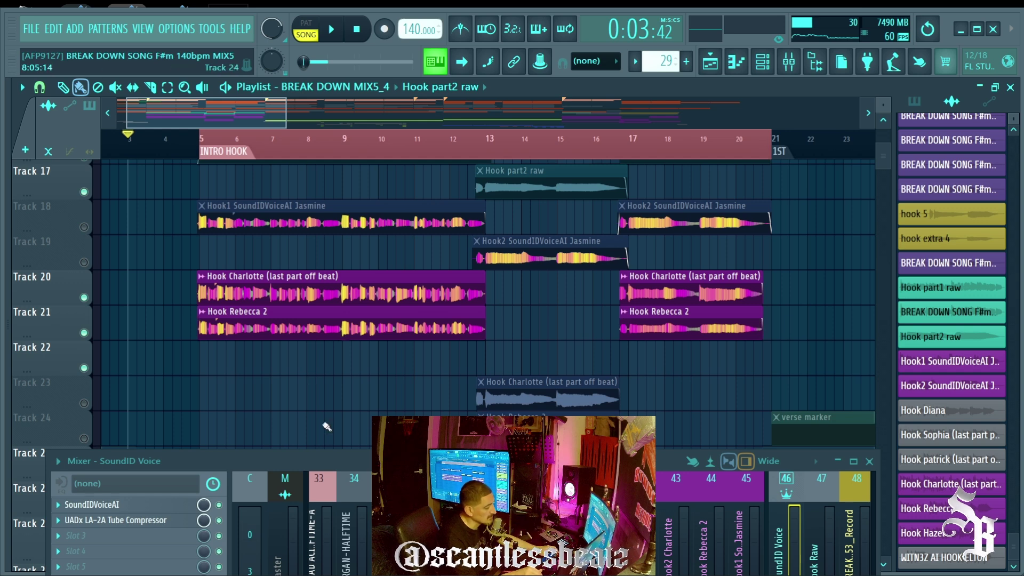
left_click_drag(347, 462, 350, 216)
left_click(670, 313)
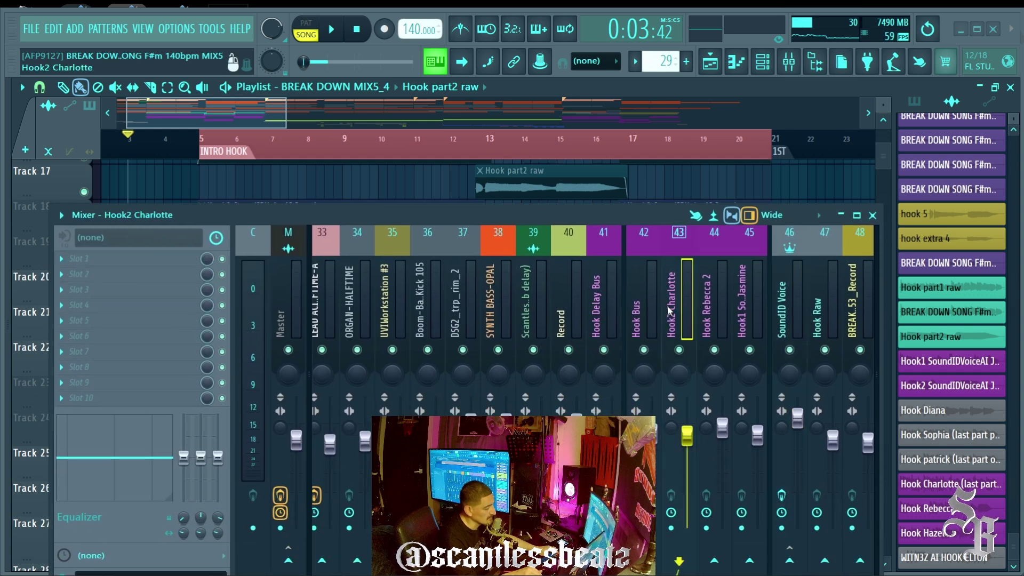
key("Right")
left_click_drag(505, 216, 464, 397)
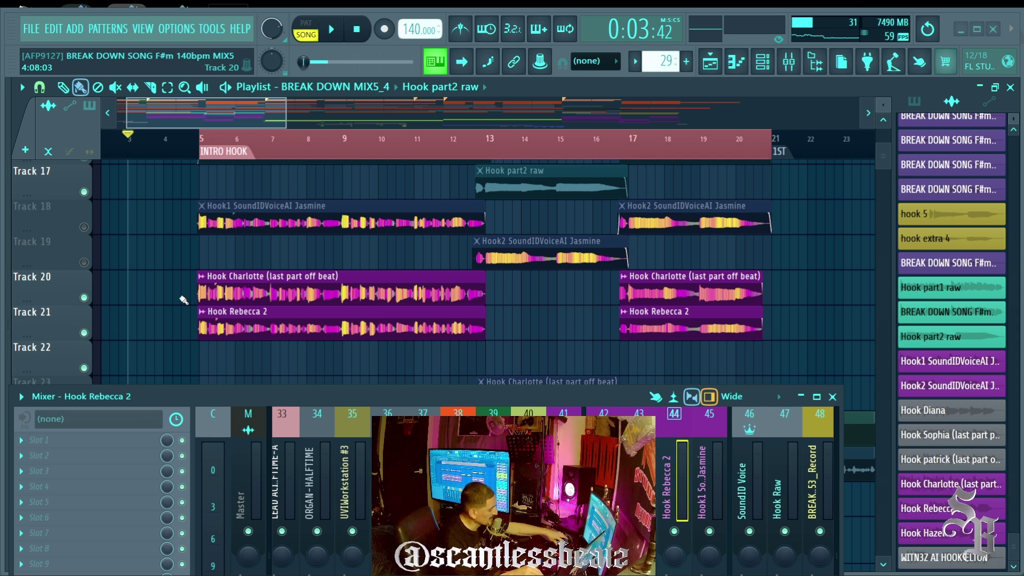
Start playback and unmute tracks 23 and 24 with their Hook Charlotte and Hook Rebecca 2 clips near bar 13
scroll(183, 300, "down", 3)
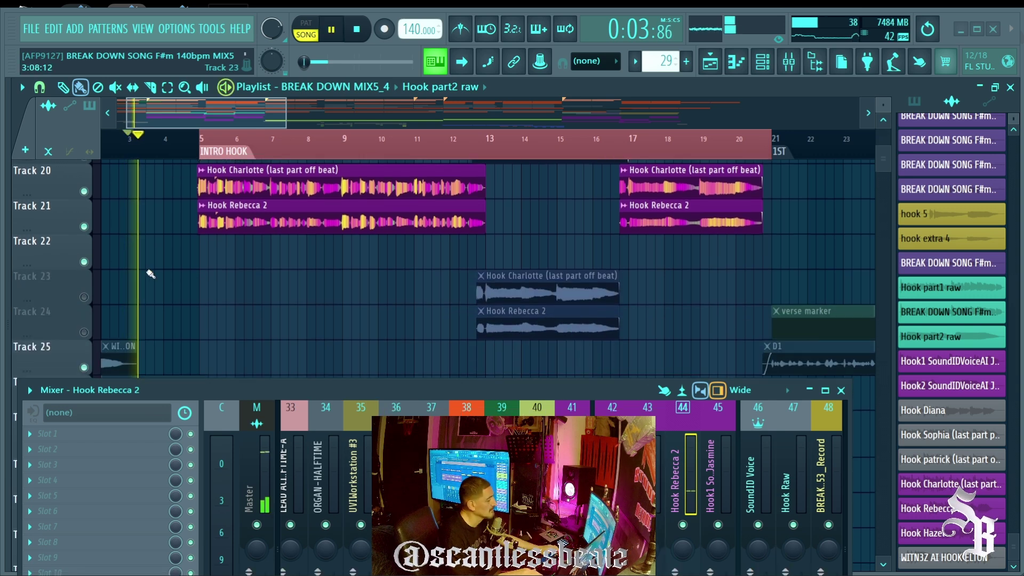
key("space")
left_click(85, 325)
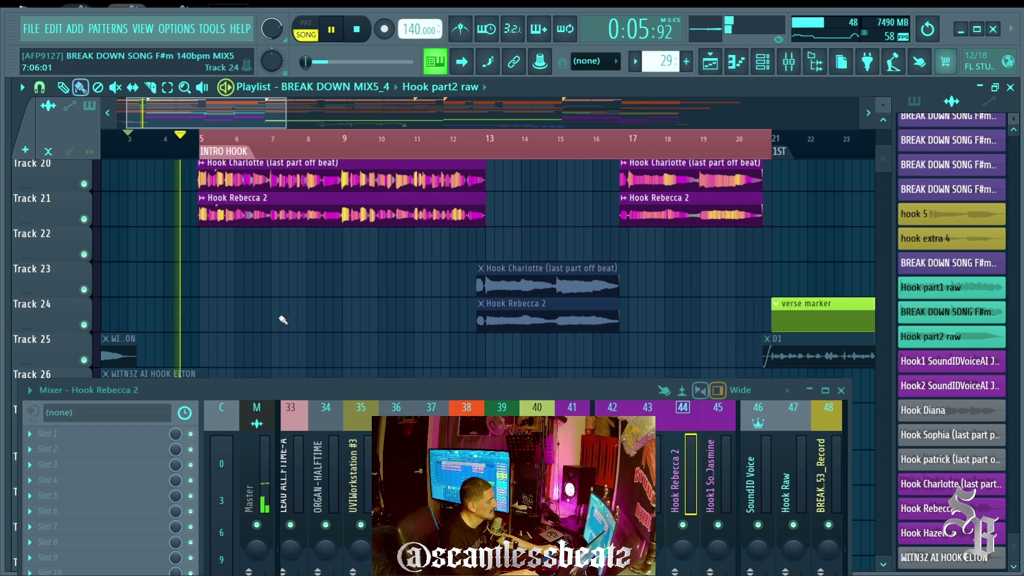
key("t")
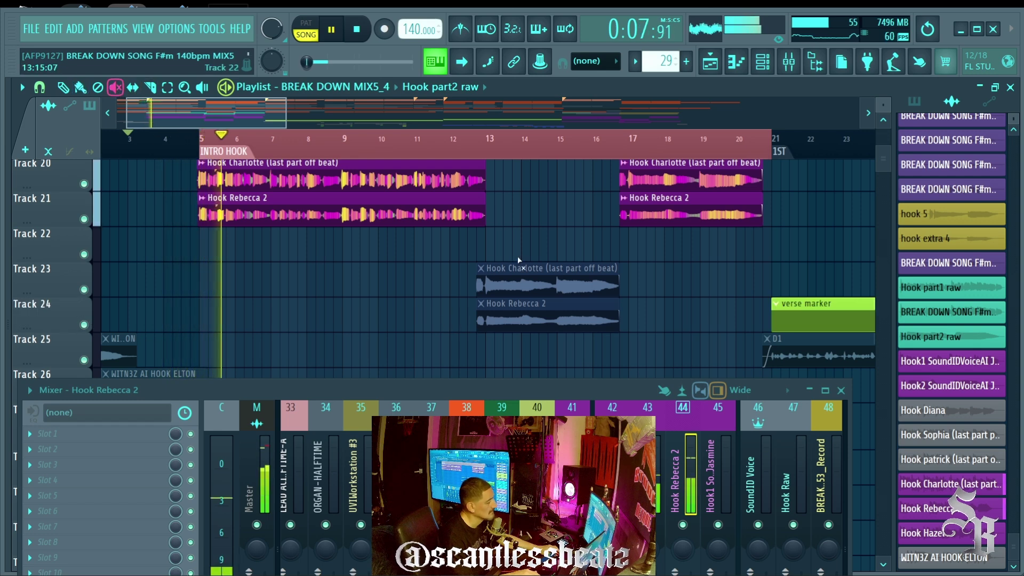
left_click(520, 280)
scroll(373, 282, "up", 2)
scroll(372, 278, "down", 2)
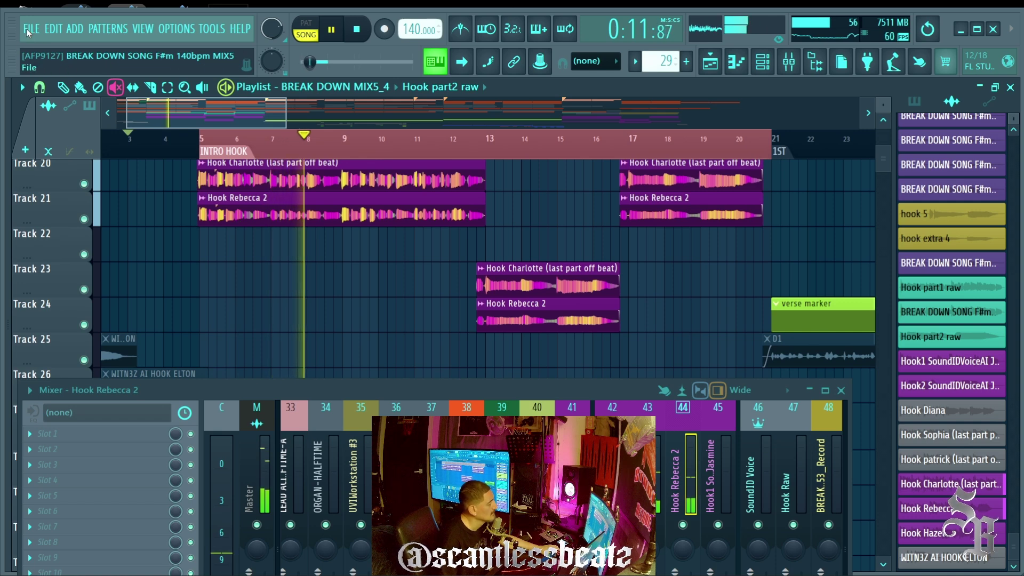
Save the project and watch the Charlotte and Rebecca hook levels in the mixer during playback
left_click(32, 29)
left_click(38, 94)
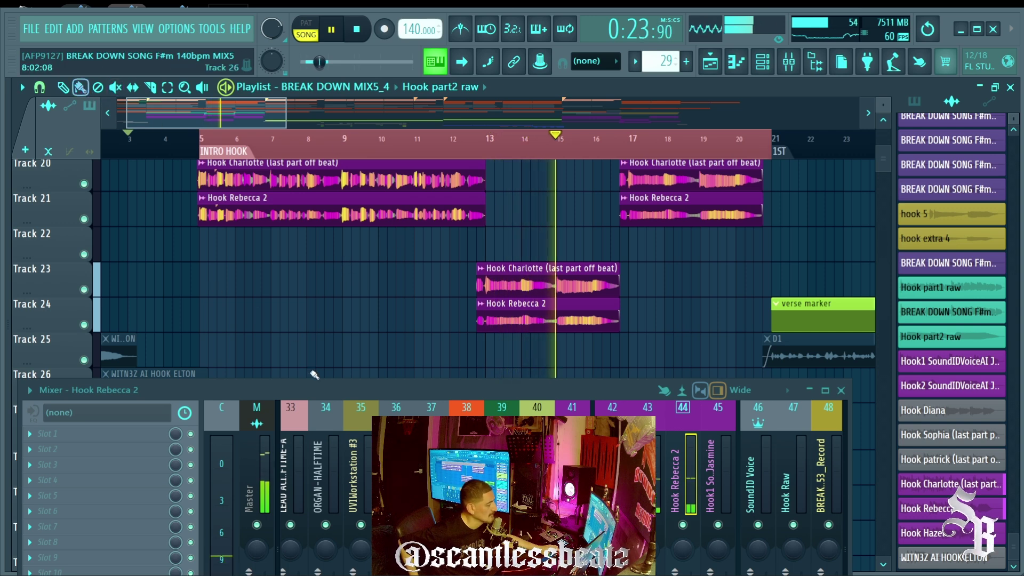
left_click_drag(306, 389, 318, 242)
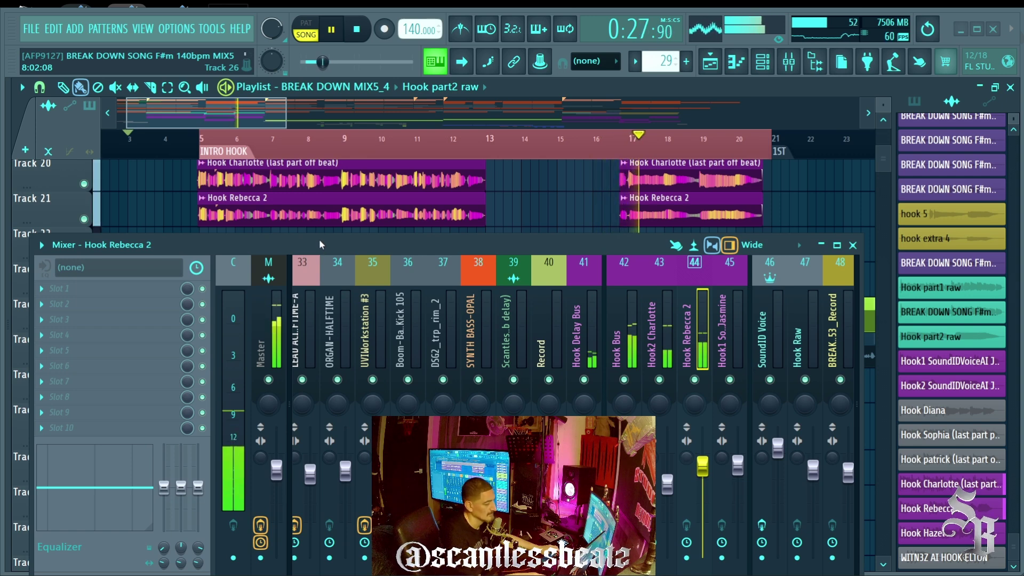
left_click_drag(315, 244, 313, 263)
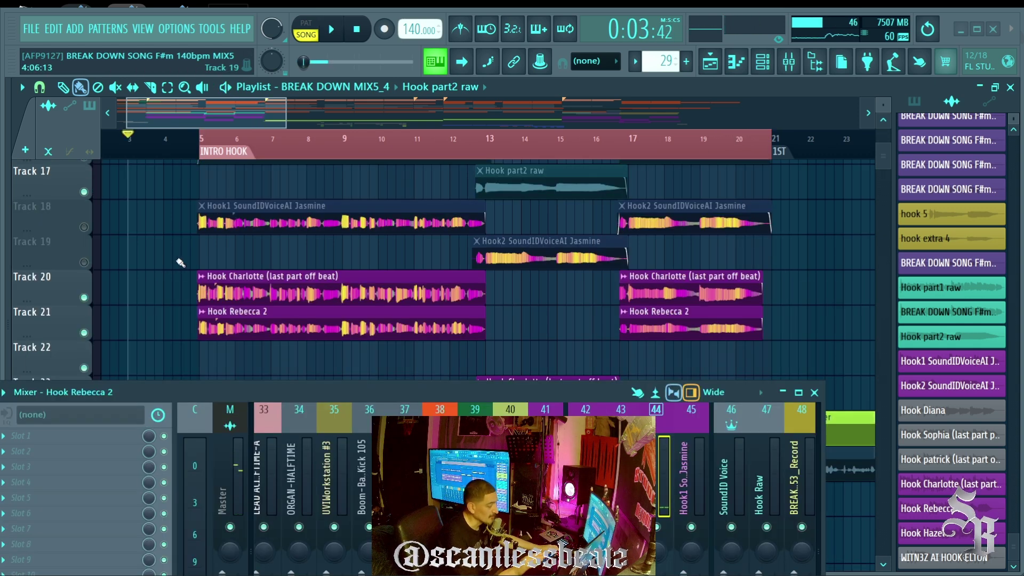
Unmute the Hook part1 raw clip and, during playback, solo track 16 and switch the solo to track 20 to compare raw and Charlotte vocals
scroll(127, 258, "up", 2)
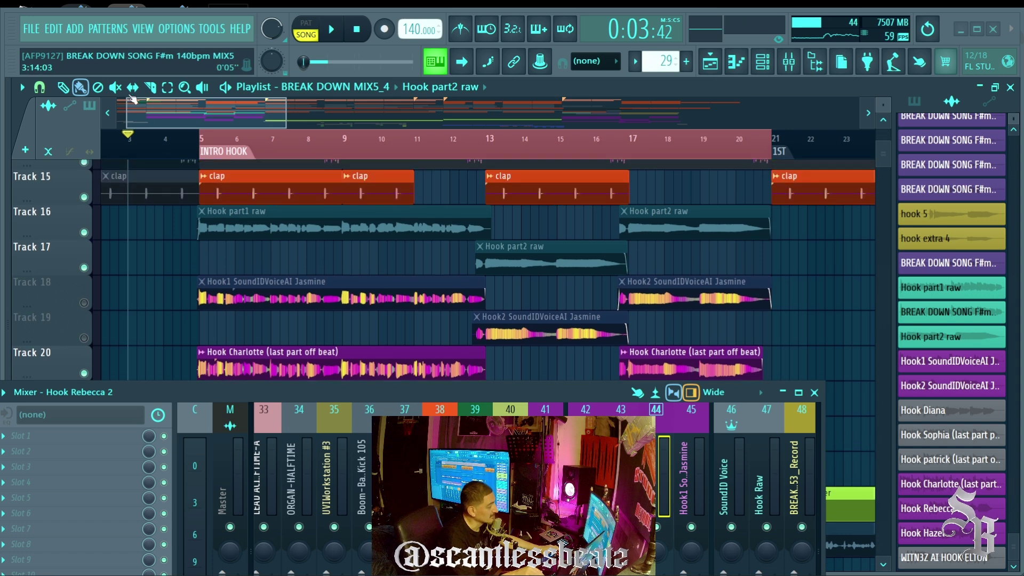
left_click(260, 232)
right_click(84, 233)
key("space")
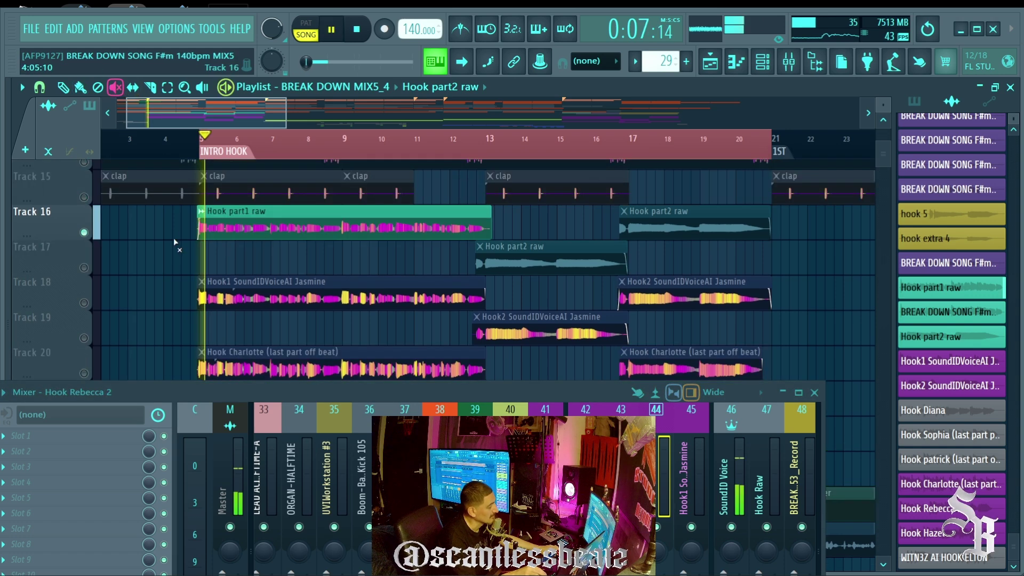
scroll(173, 239, "down", 3)
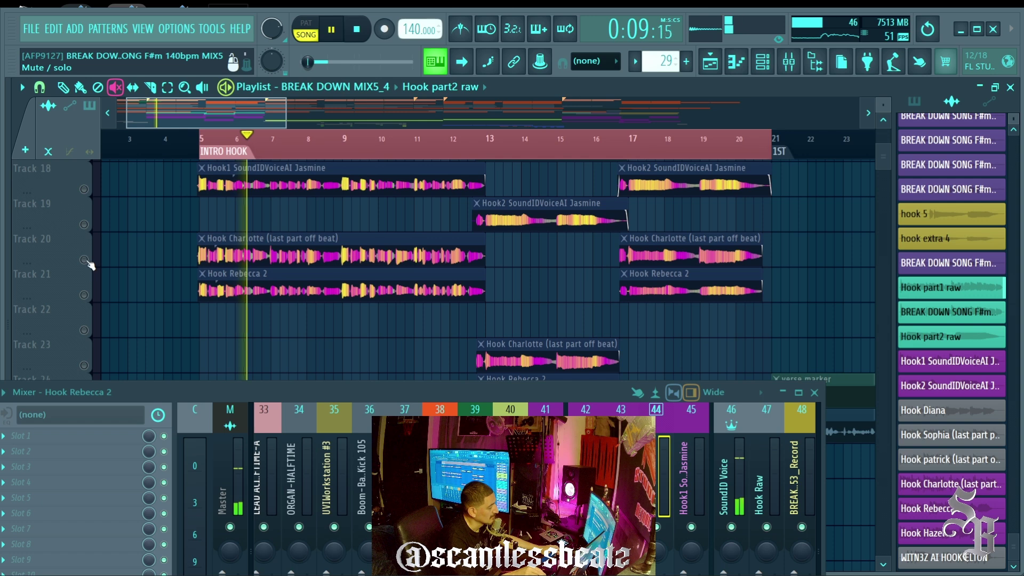
right_click(85, 260)
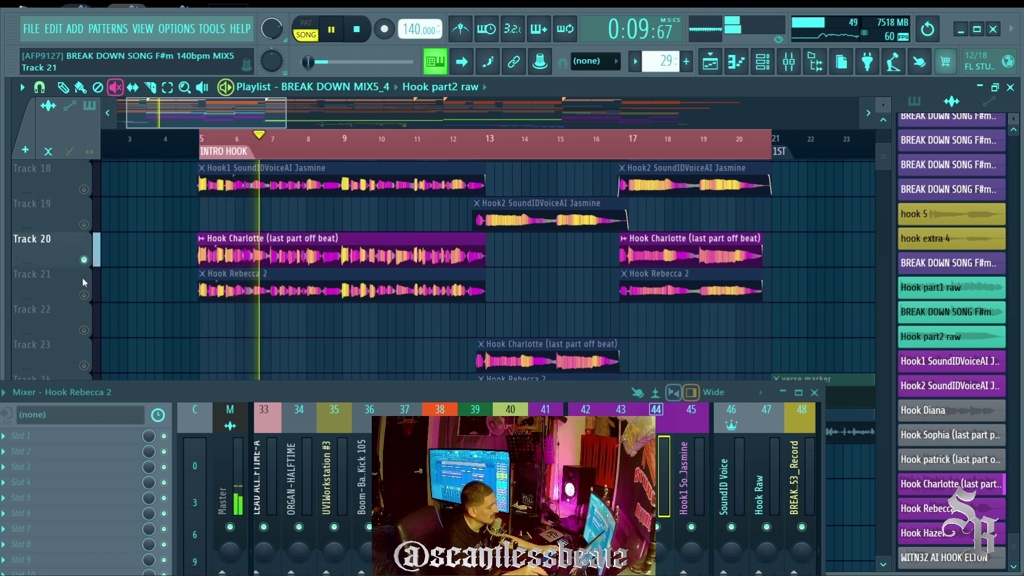
During playback, switch the solo to track 21 with Hook Rebecca 2, and switch it back to the raw hook on track 16
right_click(84, 295)
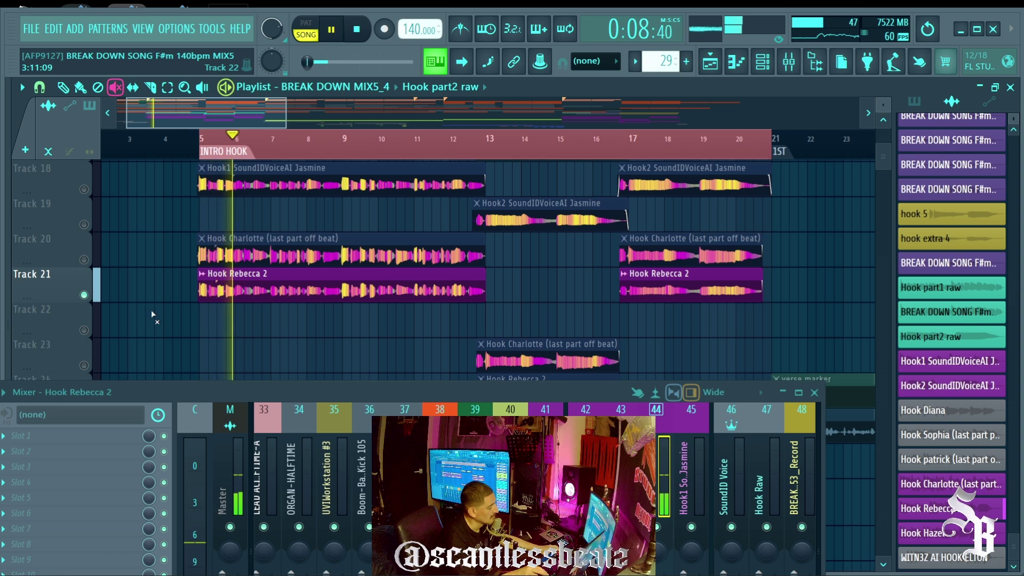
scroll(133, 278, "up", 3)
right_click(85, 232)
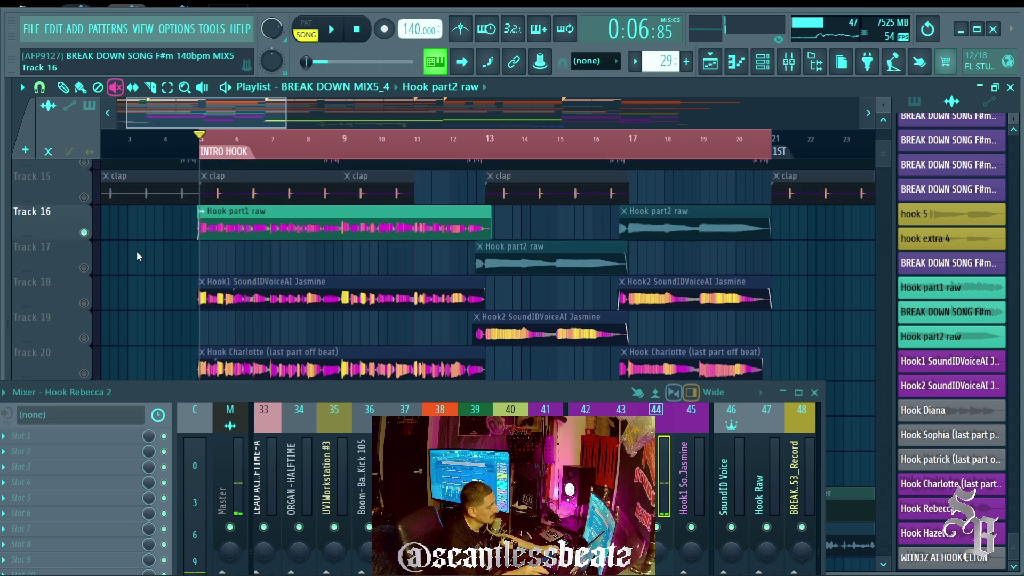
Play the hook with tracks 20 and 21 soloed together to hear the Charlotte and Rebecca voices layered
scroll(144, 262, "down", 3)
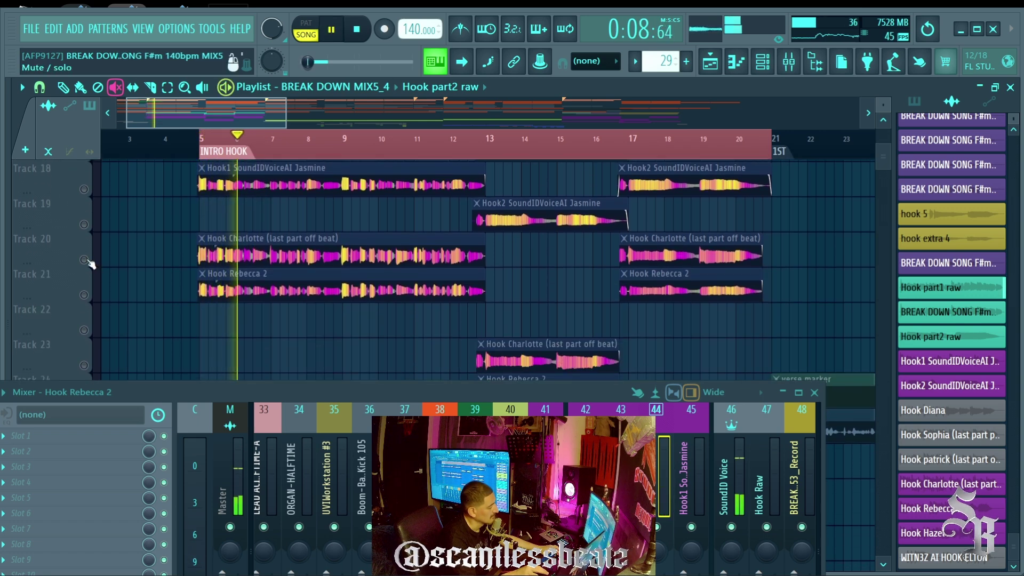
key("space")
right_click(85, 260)
key("space")
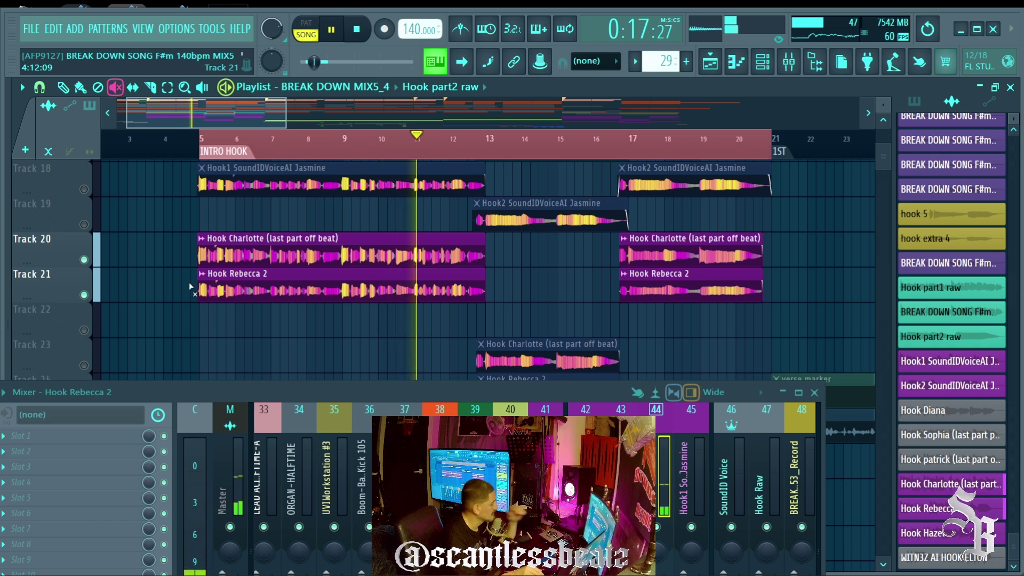
scroll(189, 282, "up", 2)
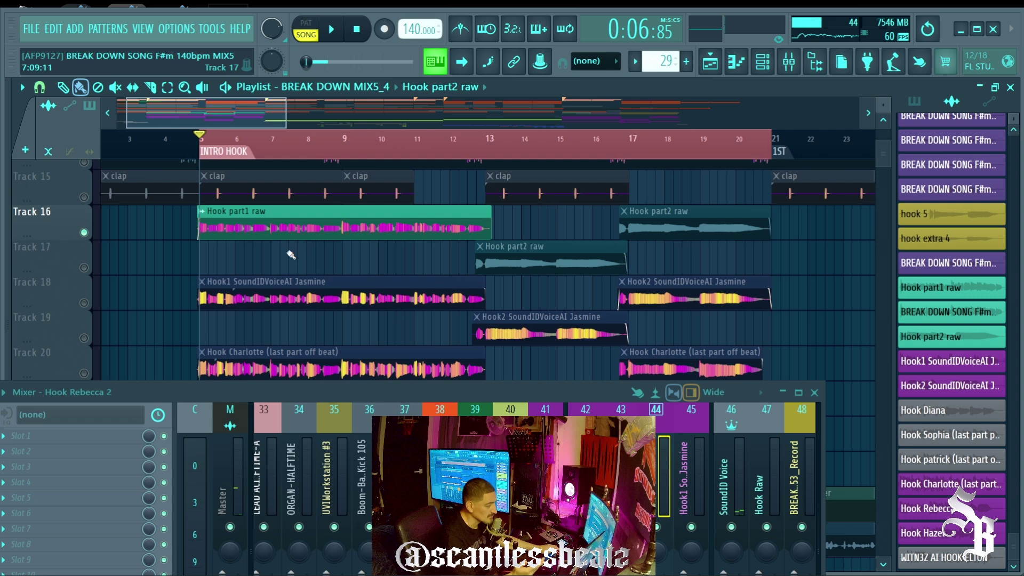
Trim the end of the Hook part1 raw clip on track 16 back to just before bar 13
scroll(283, 256, "down", 2)
scroll(284, 285, "up", 1)
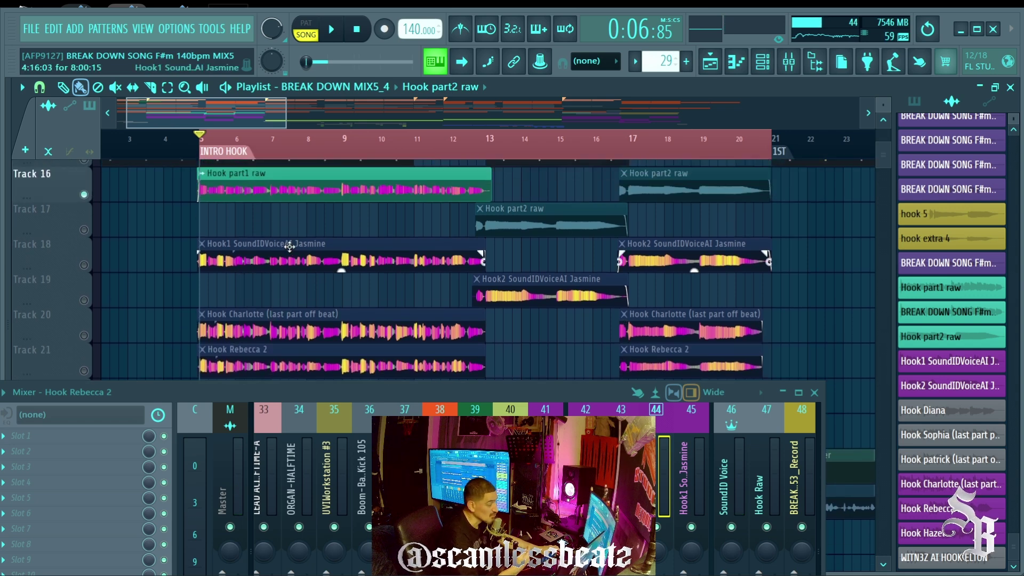
scroll(229, 202, "down", 1)
scroll(373, 205, "up", 1)
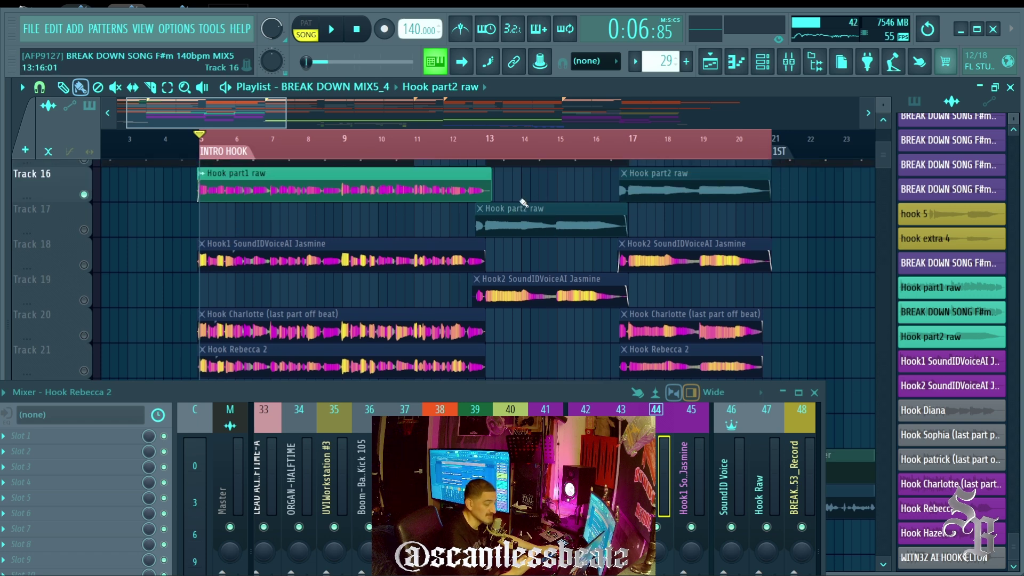
scroll(498, 167, "up", 4)
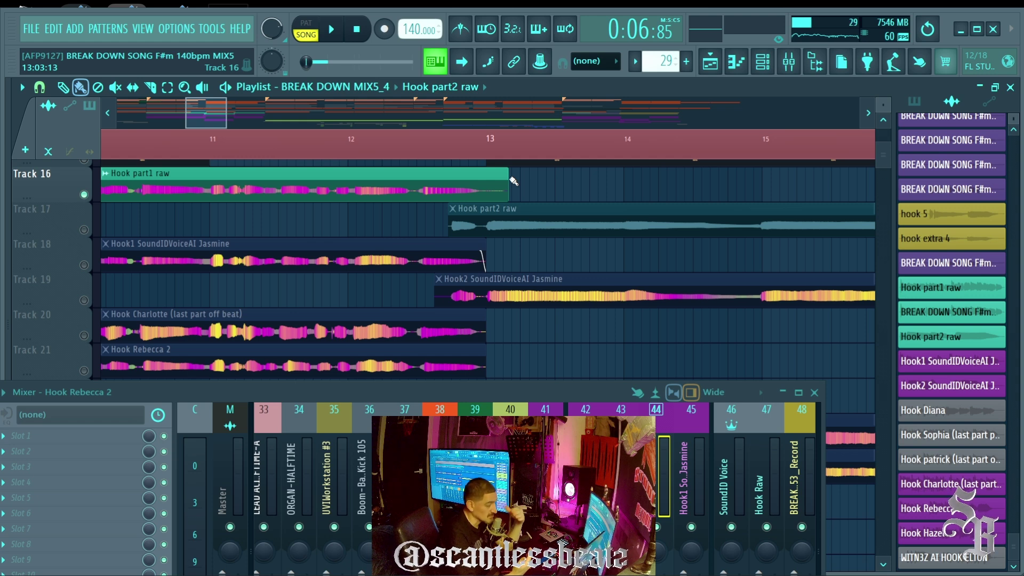
scroll(515, 183, "up", 3)
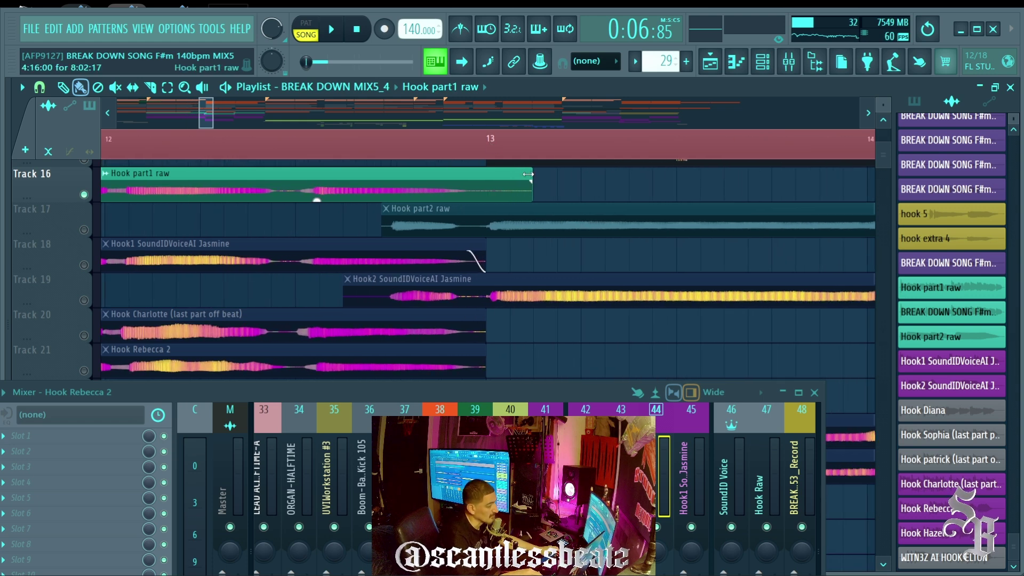
left_click_drag(534, 181, 469, 182)
scroll(469, 183, "down", 5)
scroll(265, 173, "down", 2)
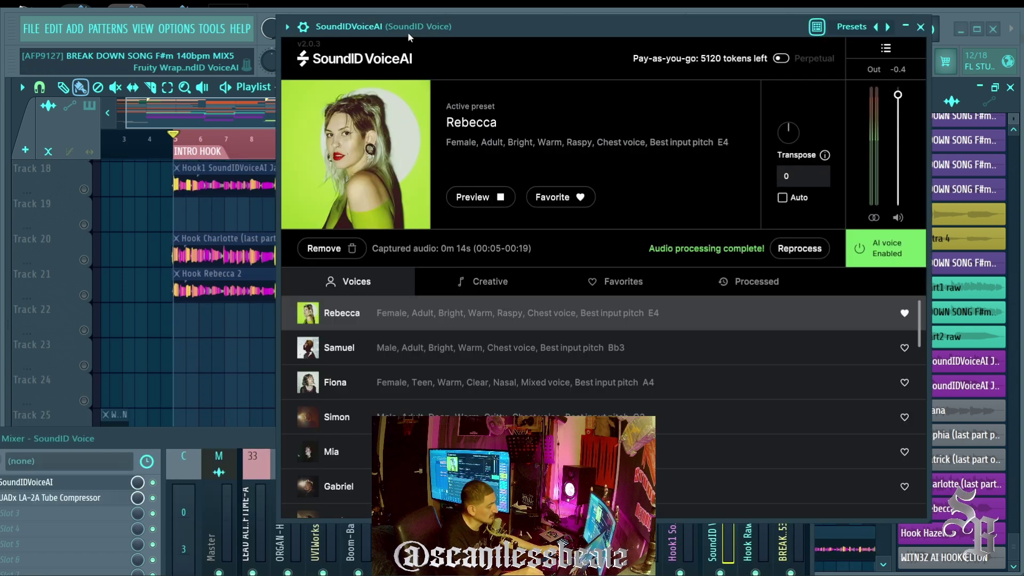
Switch to Chrome and look over the Sonarworks SoundID VoiceAI page and the monitor correction section of the UAD Console page
left_click_drag(407, 32, 363, 31)
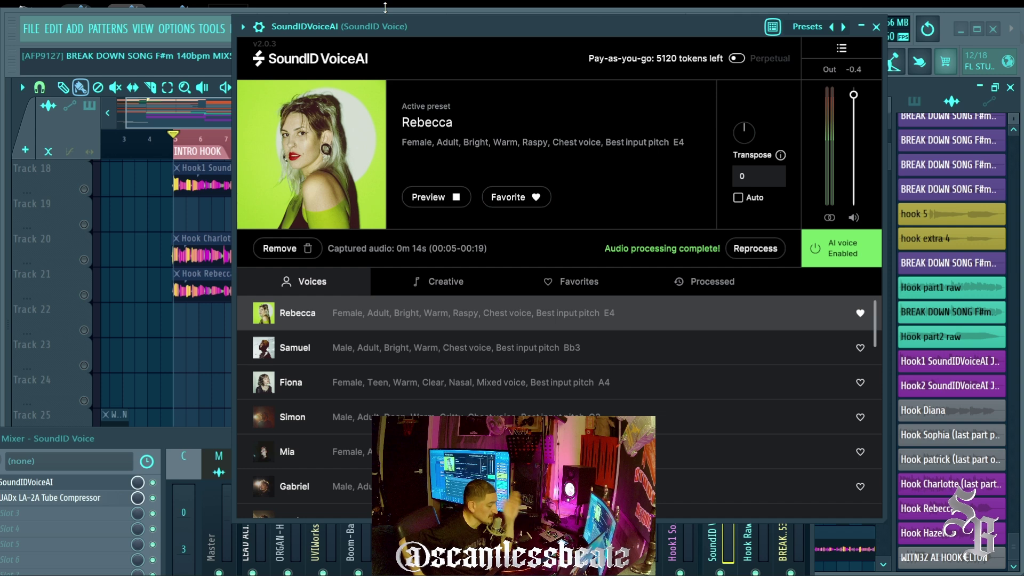
mouse_move(292, 565)
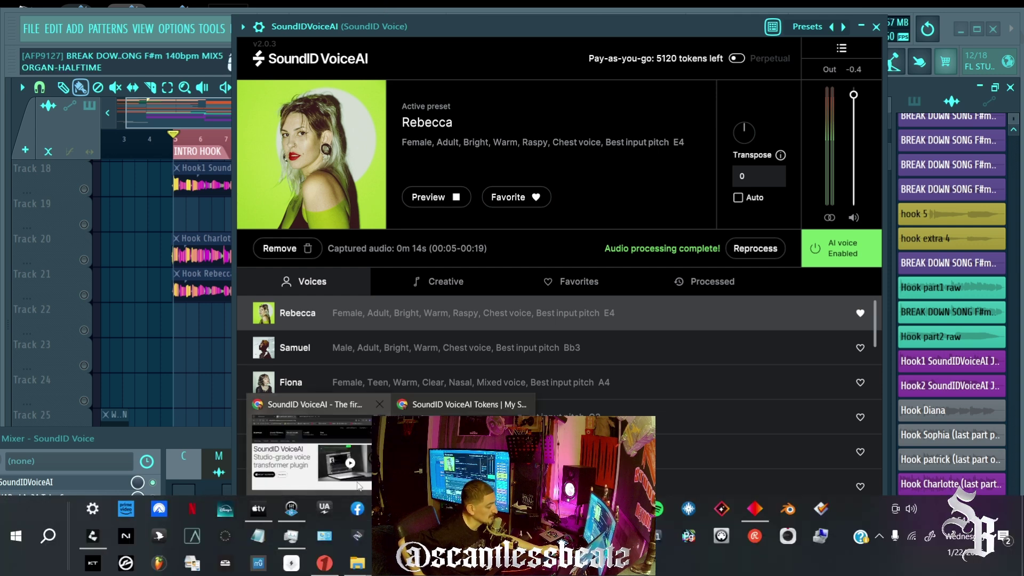
left_click(310, 512)
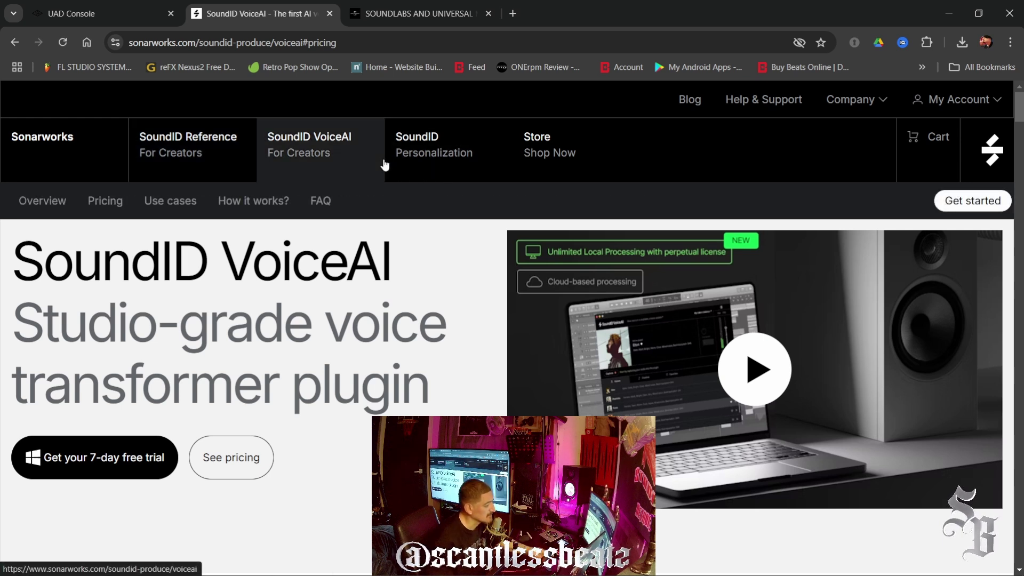
left_click(74, 16)
scroll(838, 374, "up", 5)
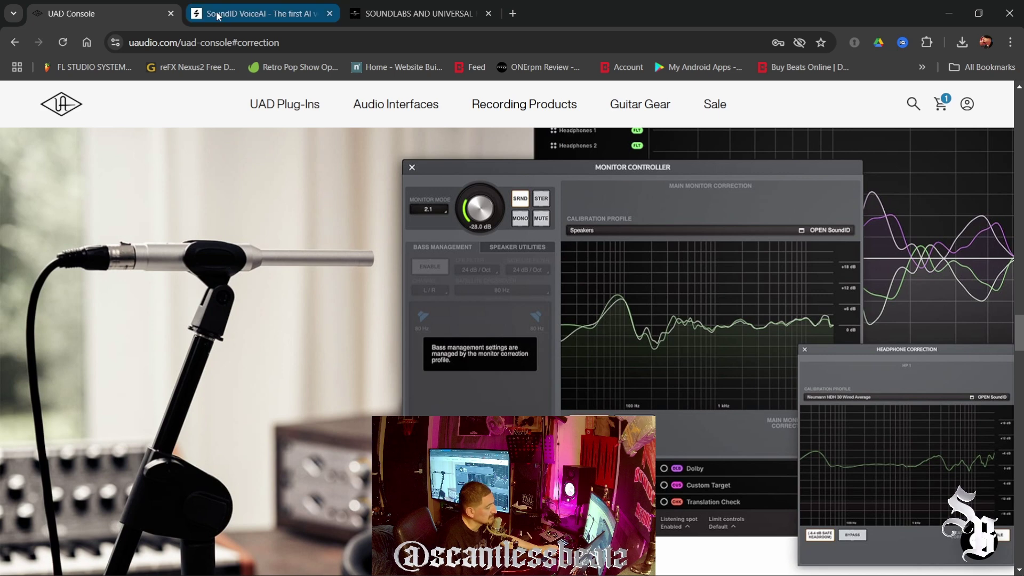
left_click(256, 13)
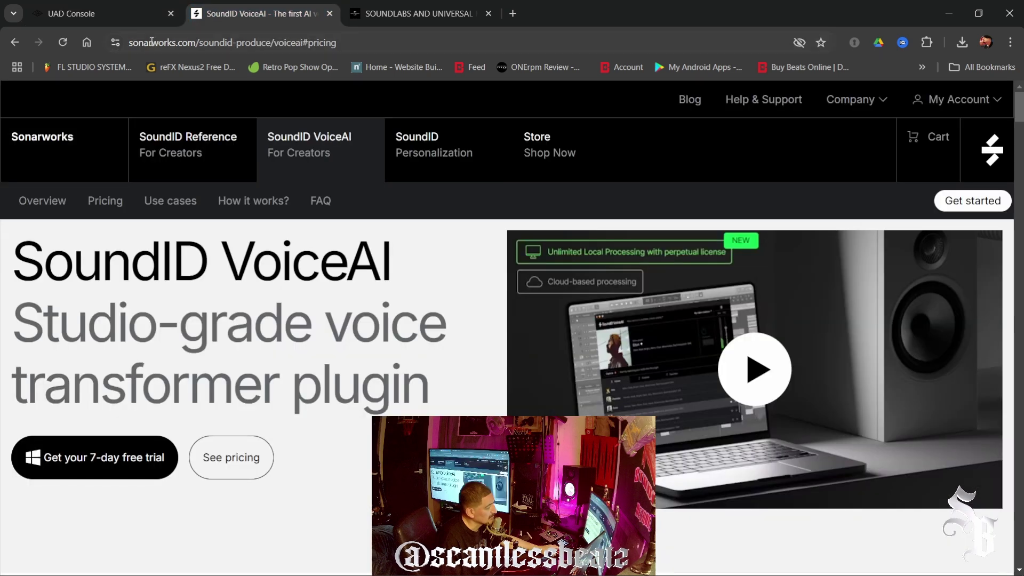
View the SoundLabs and Universal Music Group article up to its headline, and return to the SoundIDVoiceAI plugin in FL Studio
left_click(411, 13)
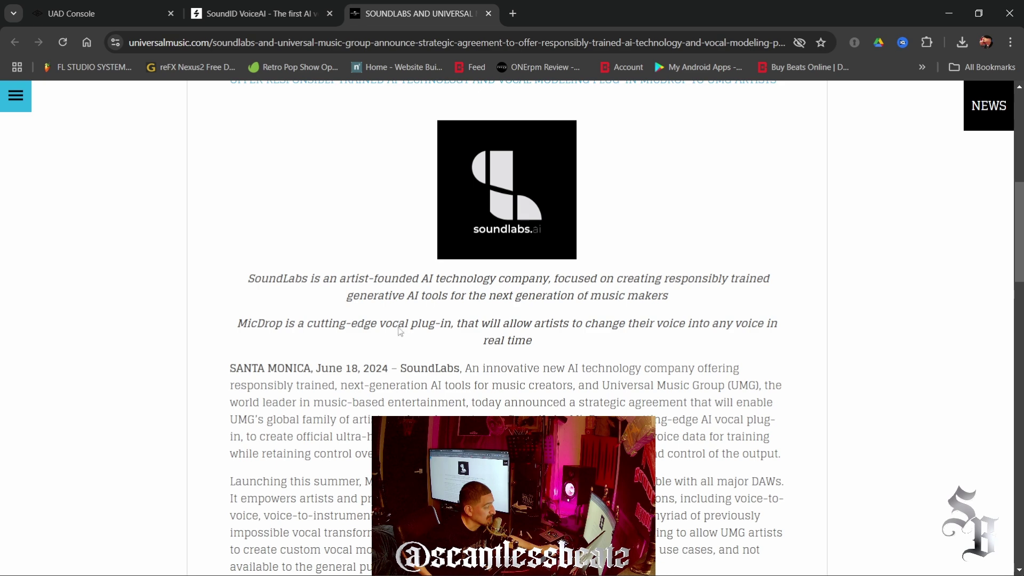
scroll(447, 358, "up", 6)
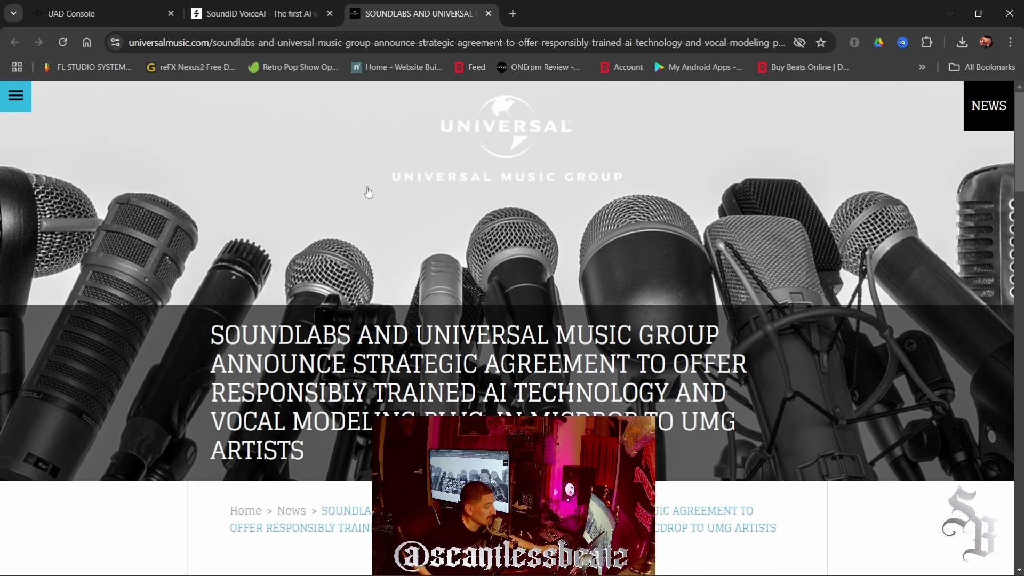
key("alt+Tab")
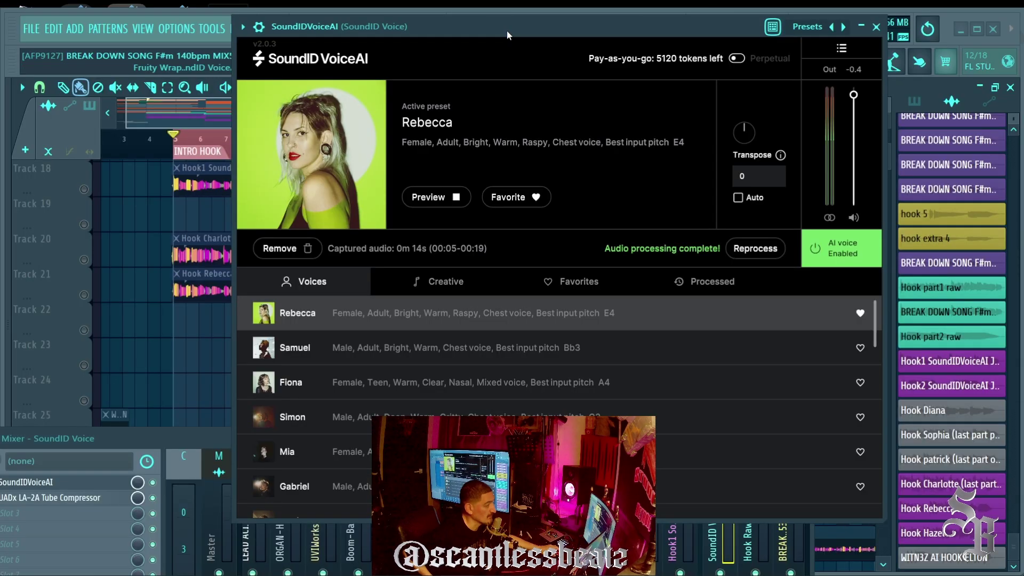
left_click_drag(506, 30, 430, 16)
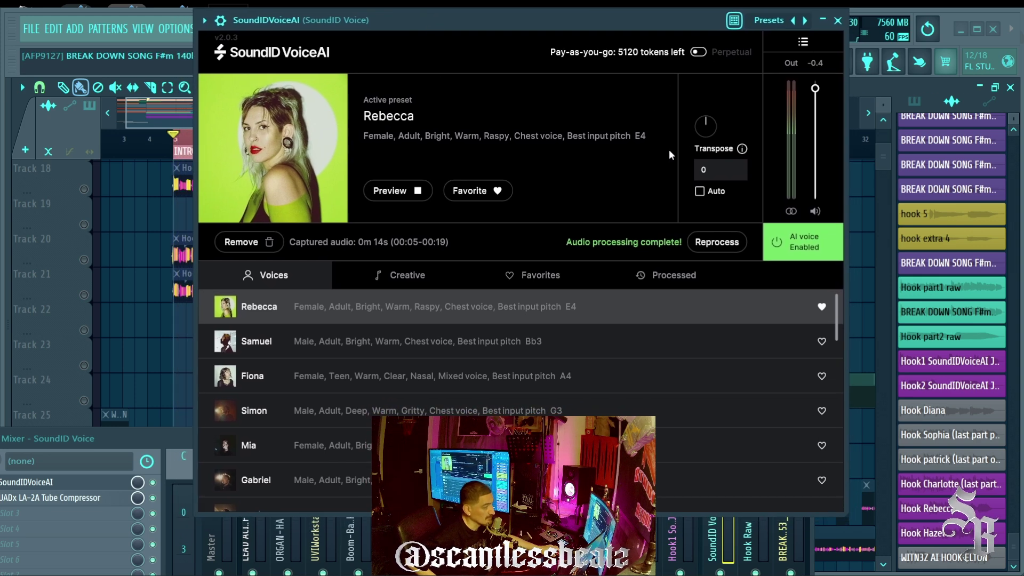